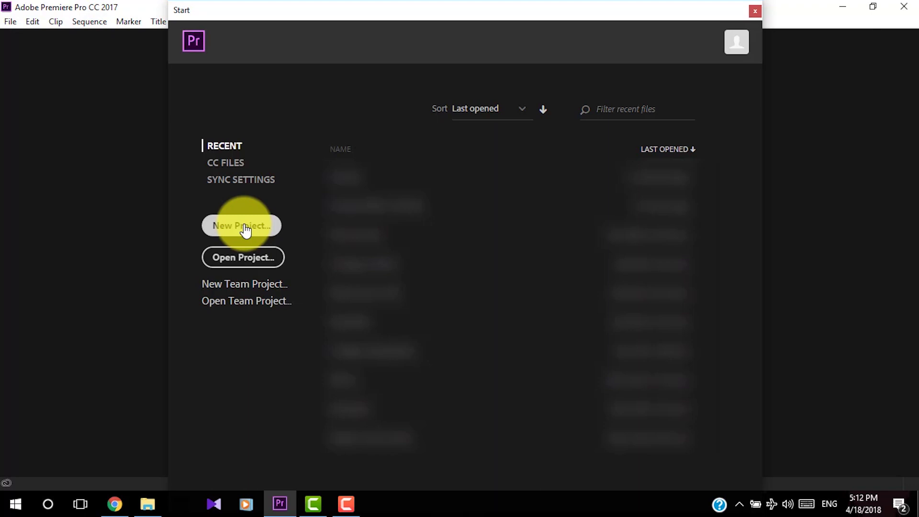
# - Start a new project named 'Smoke Effect Tutorial'
pyautogui.click(244, 227)
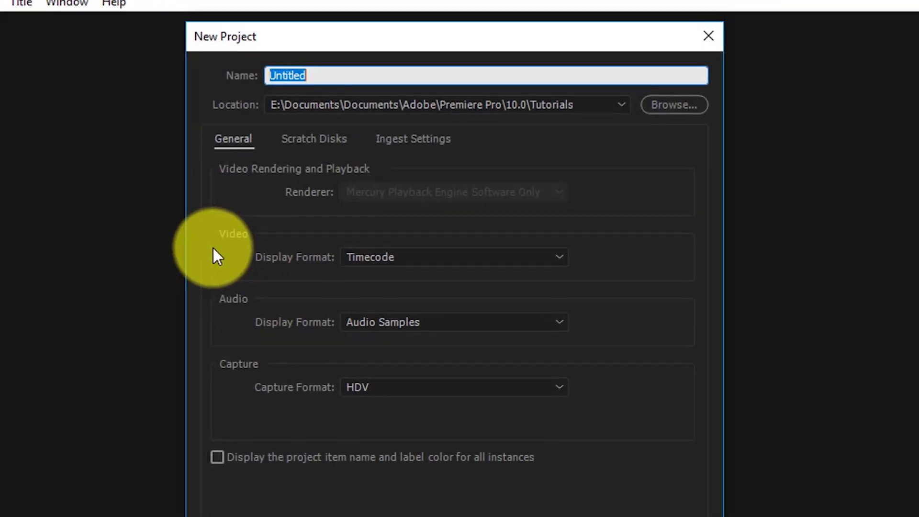
pyautogui.write('Smoke WE')
pyautogui.press('BackSpace')
pyautogui.press('BackSpace')
pyautogui.press('BackSpace')
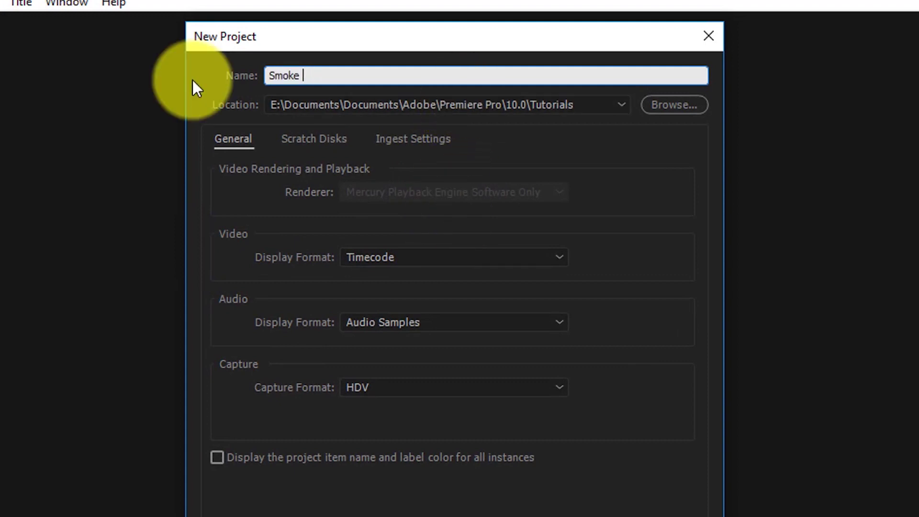
pyautogui.write('Effect Tutorial')
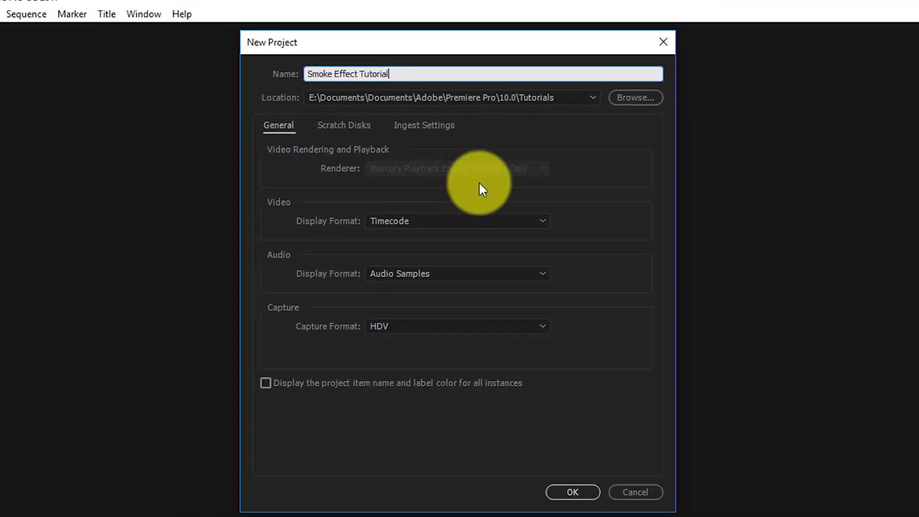
# - Create the project and import the smoke footage and VID_20180416_160455.mp4, shown in list view
pyautogui.click(563, 494)
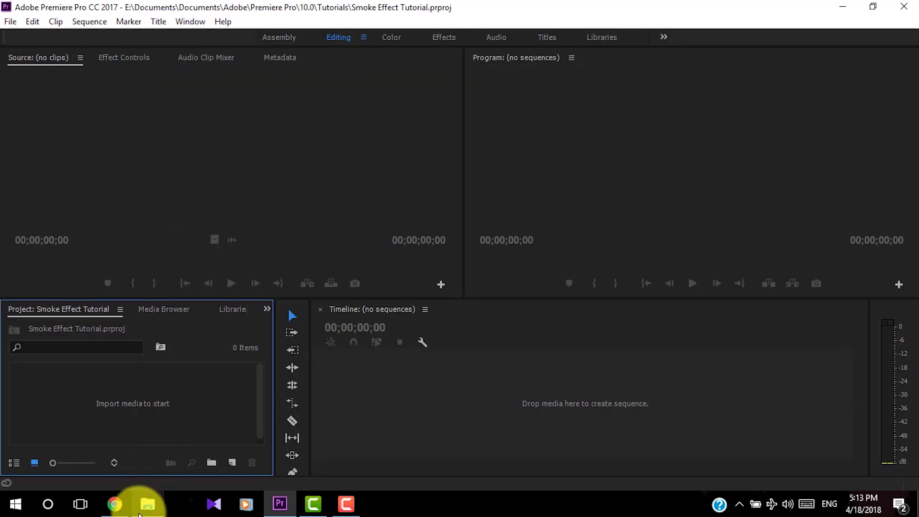
pyautogui.moveTo(145, 511)
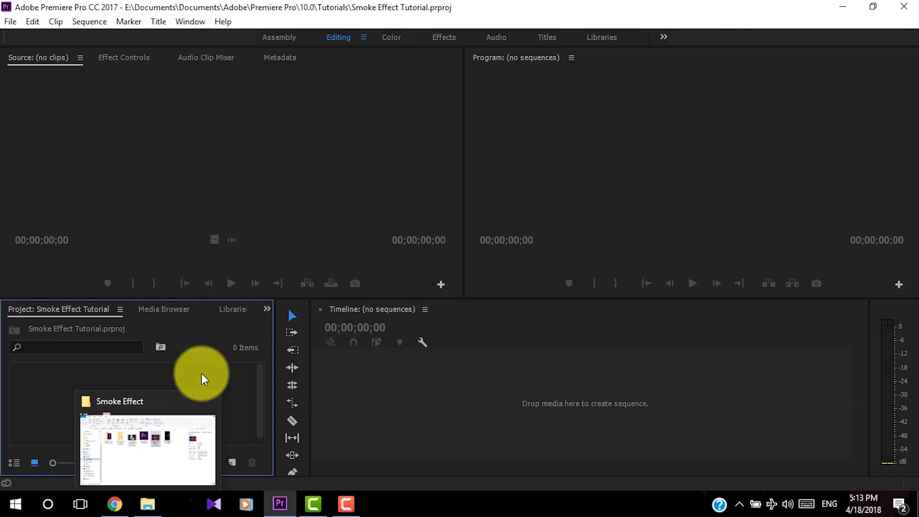
pyautogui.rightClick(111, 396)
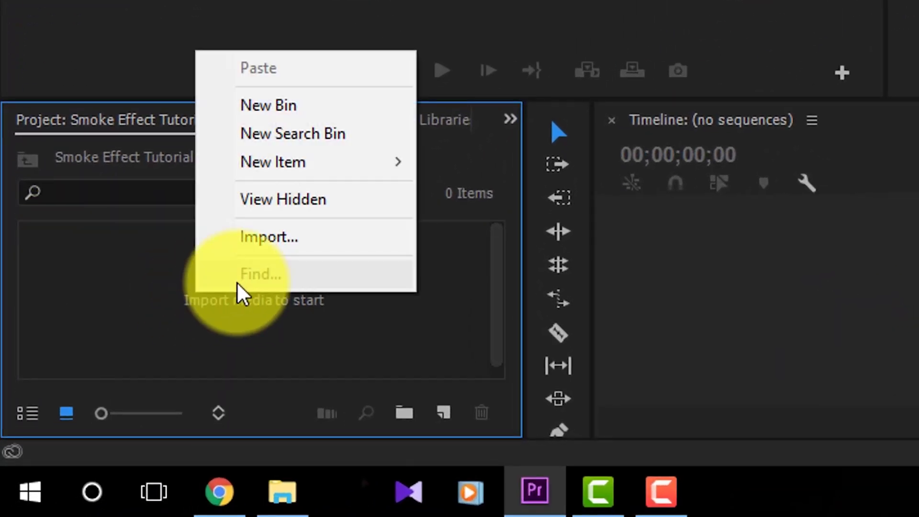
pyautogui.click(262, 242)
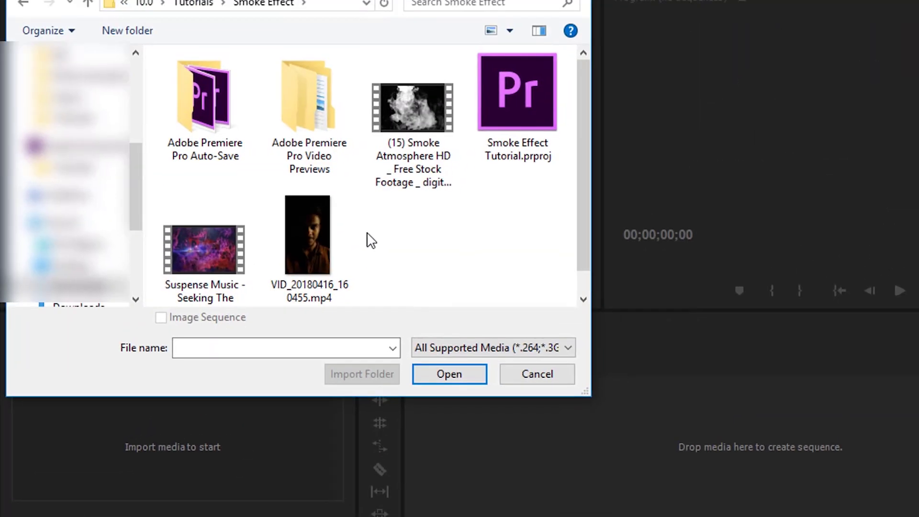
pyautogui.click(338, 232)
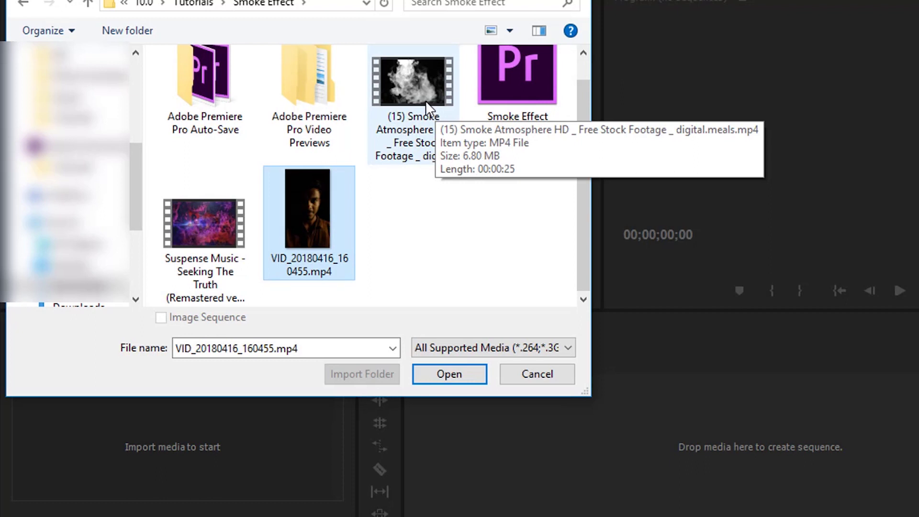
pyautogui.keyDown('ctrl'); pyautogui.click(426, 100); pyautogui.keyUp('ctrl')
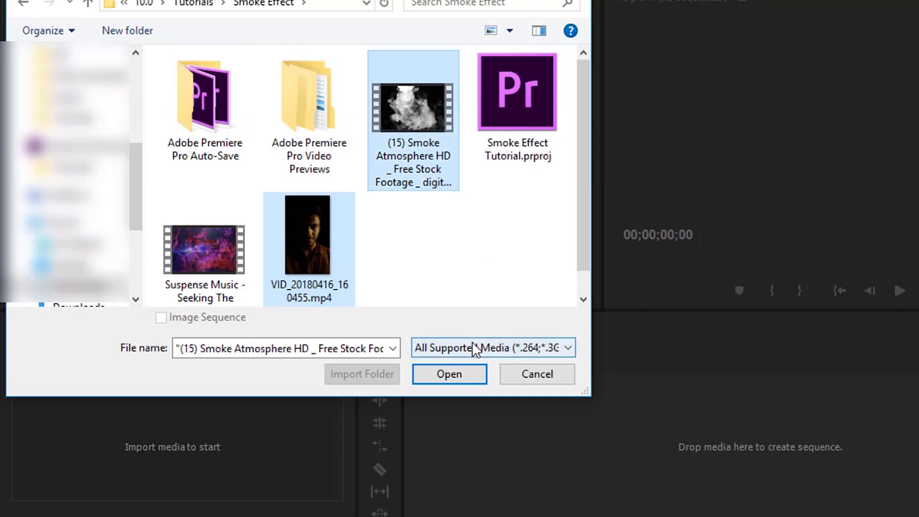
pyautogui.click(443, 376)
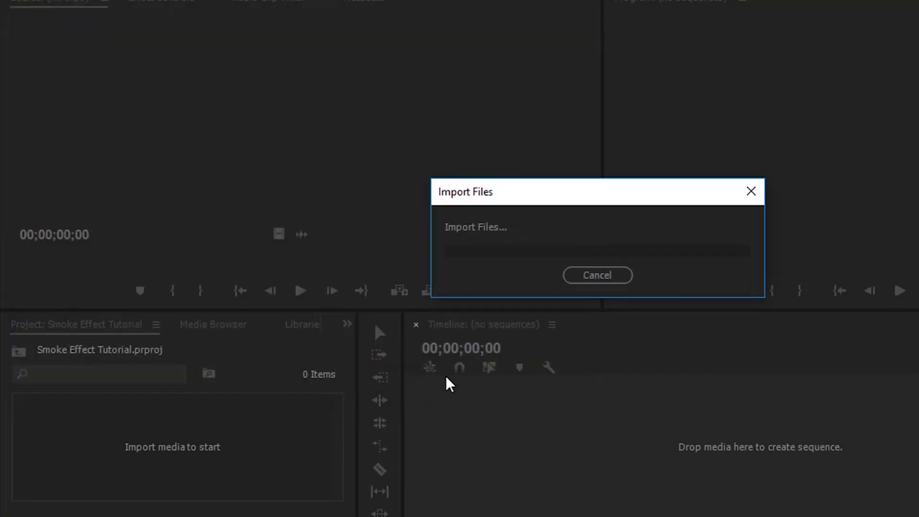
pyautogui.click(176, 464)
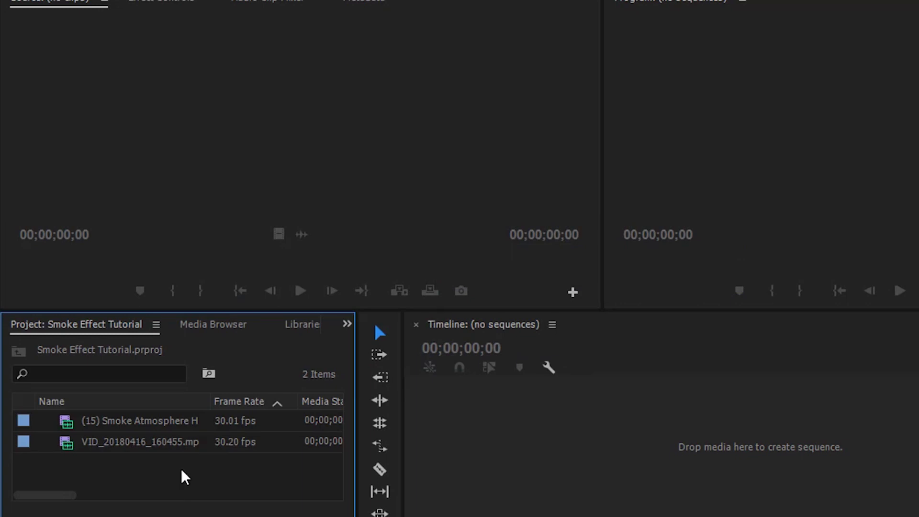
# - Create Sequence 01 from the ARRI 1080p 24 preset (1920×1080, 24 fps)
pyautogui.rightClick(176, 477)
pyautogui.moveTo(224, 382)
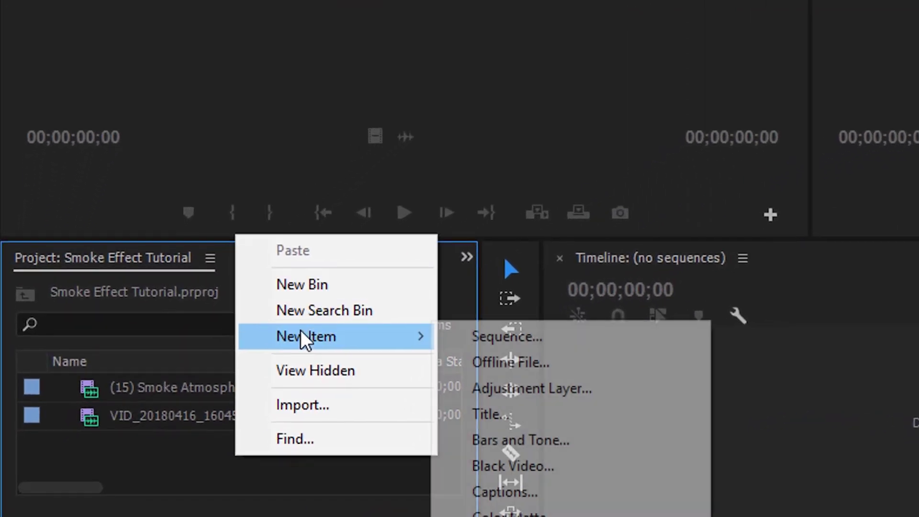
pyautogui.click(512, 339)
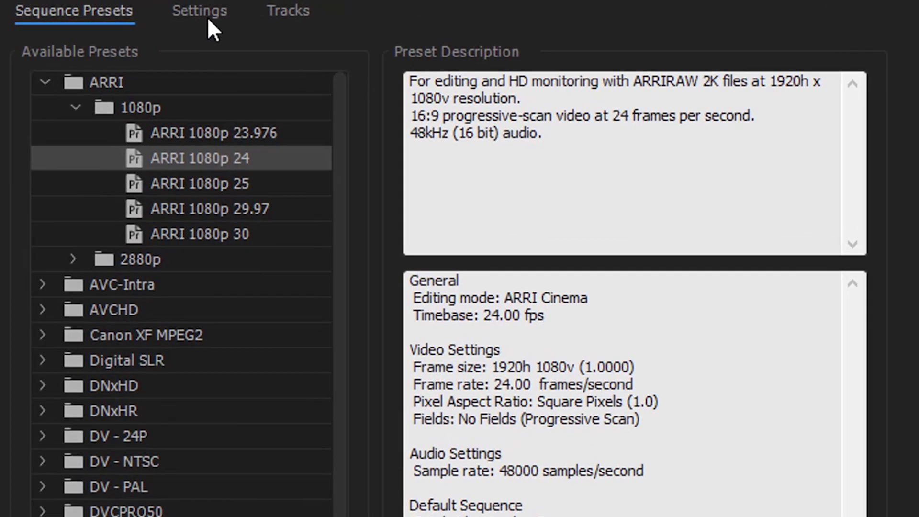
pyautogui.click(208, 17)
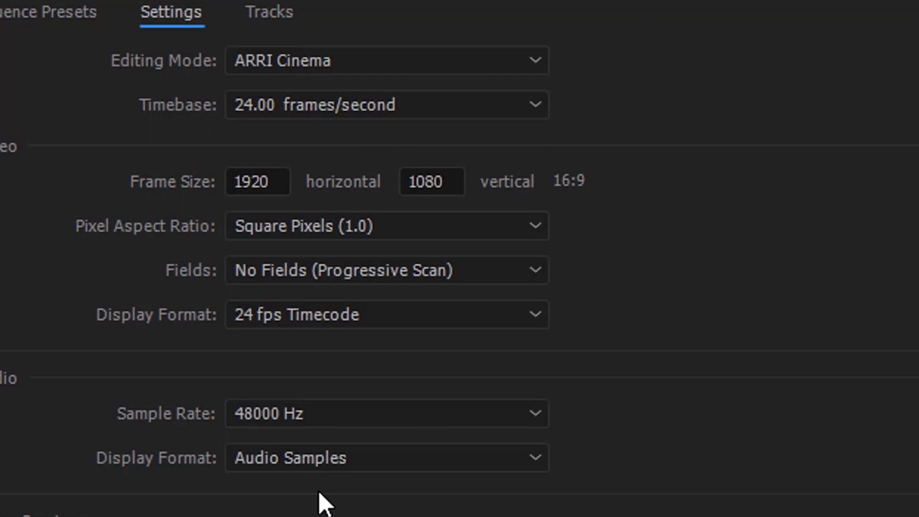
pyautogui.press('Return')
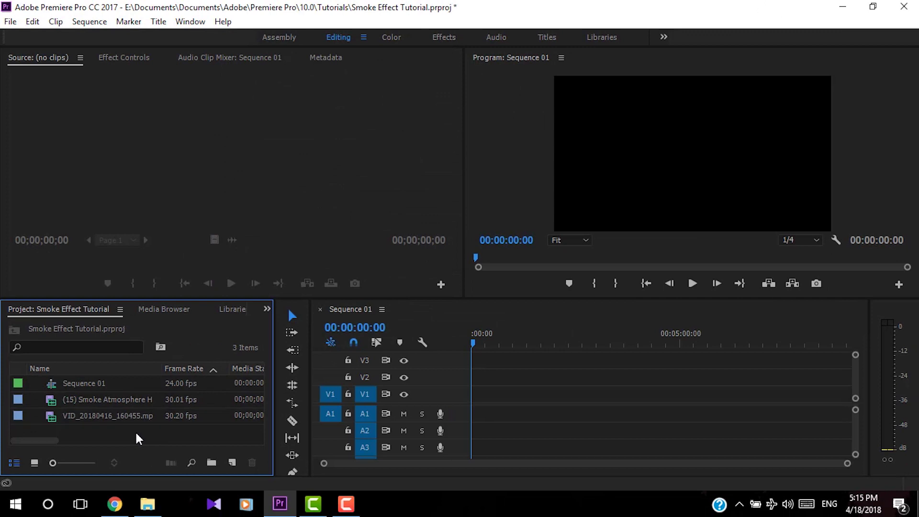
# - Place the person clip on V2 keeping sequence settings, resize it and trim its beginning
pyautogui.moveTo(115, 426); pyautogui.dragTo(488, 406)
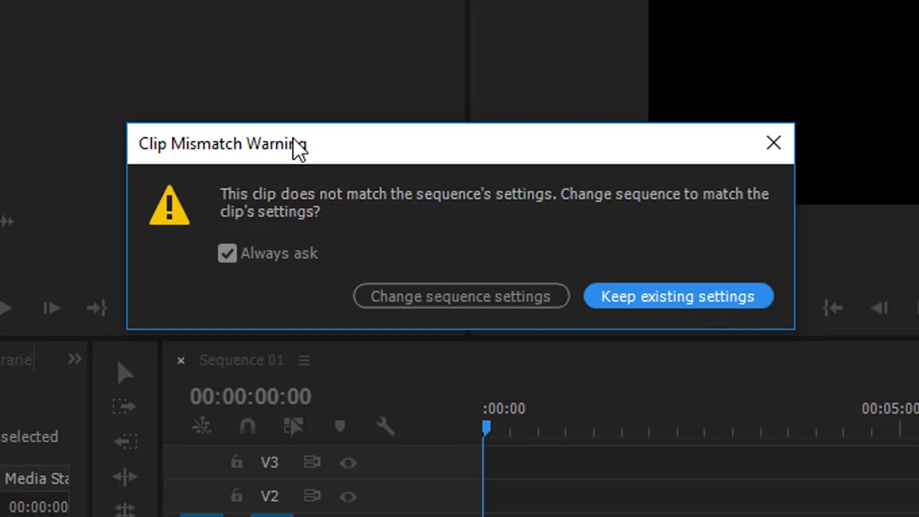
pyautogui.click(678, 297)
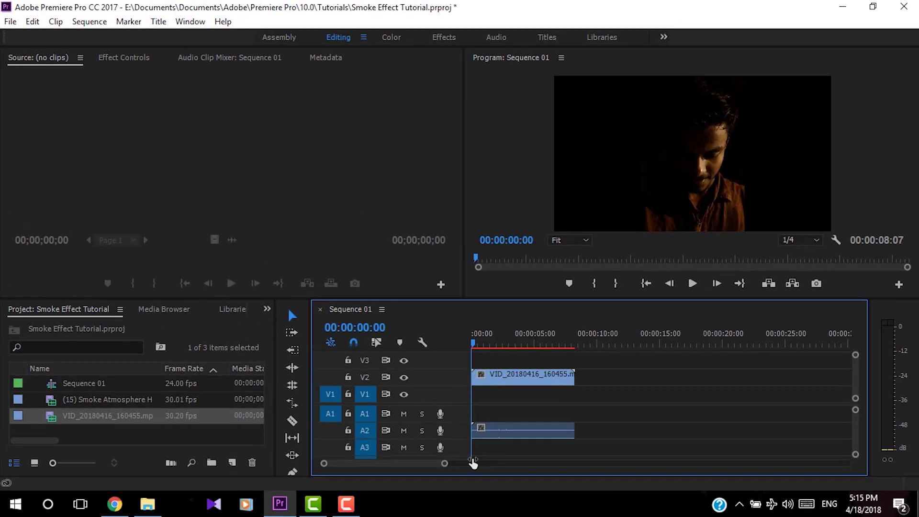
pyautogui.moveTo(473, 463); pyautogui.dragTo(471, 463)
pyautogui.click(704, 165)
pyautogui.moveTo(746, 156)
pyautogui.mouseDown()
pyautogui.moveTo(737, 156)
pyautogui.moveTo(751, 162)
pyautogui.mouseUp()
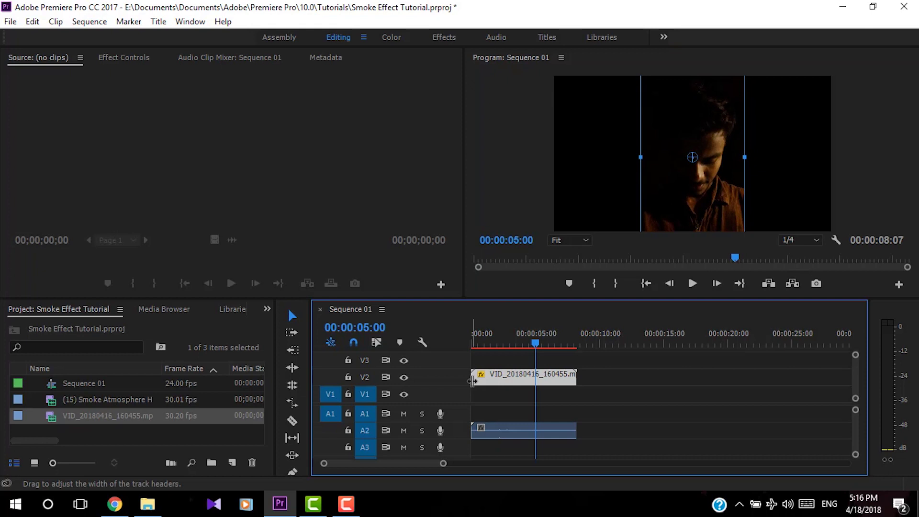
pyautogui.moveTo(476, 379); pyautogui.dragTo(545, 379)
pyautogui.click(692, 284)
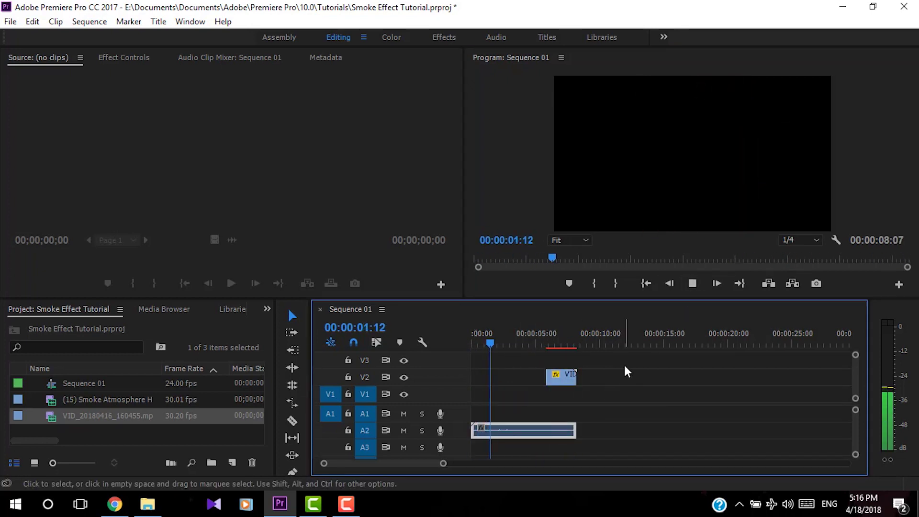
# - Delete the person clip's A2 audio and move the V2 clip to the sequence start
pyautogui.press('Delete')
pyautogui.moveTo(564, 378); pyautogui.dragTo(491, 376)
pyautogui.click(471, 344)
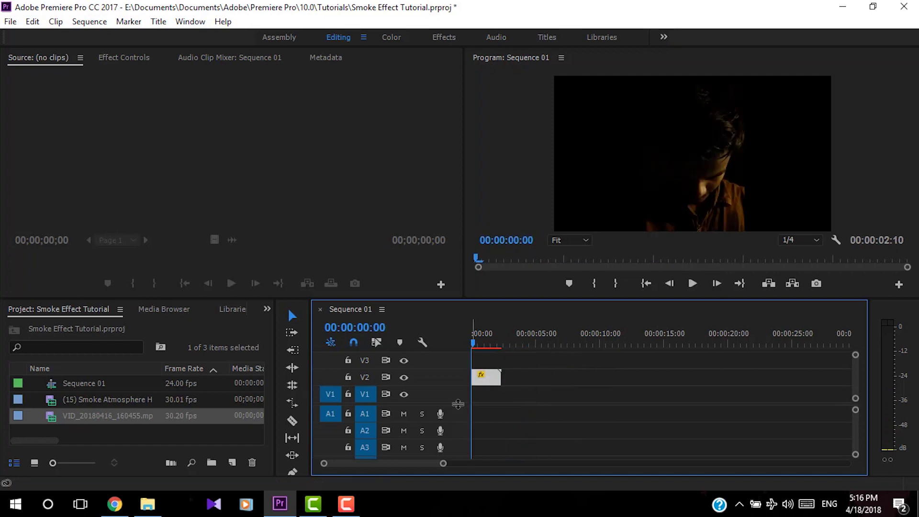
pyautogui.moveTo(459, 405); pyautogui.dragTo(458, 424)
pyautogui.click(482, 344)
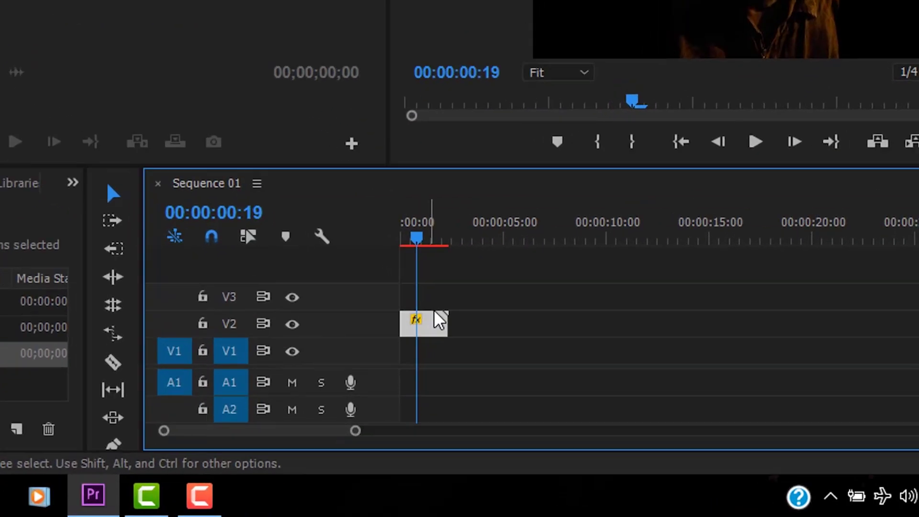
# - Slow the V2 clip to 50% speed with Optical Flow interpolation
pyautogui.rightClick(436, 313)
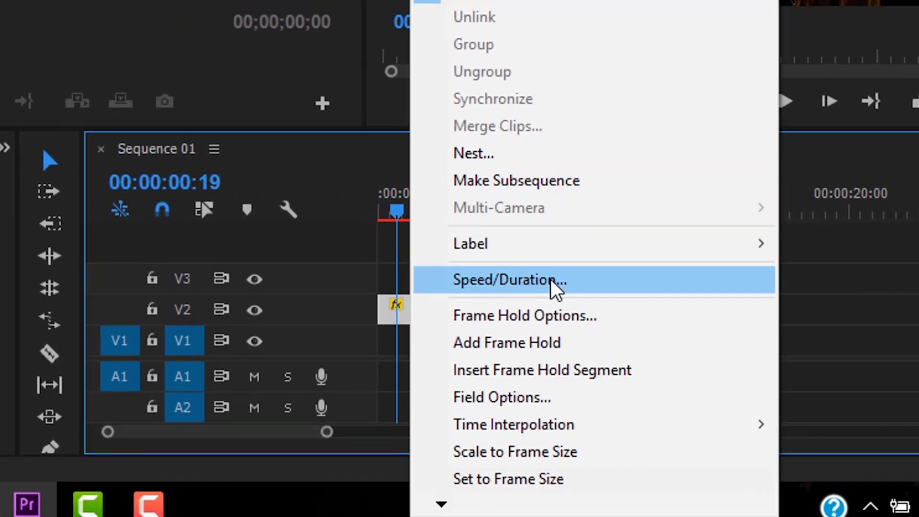
pyautogui.click(553, 284)
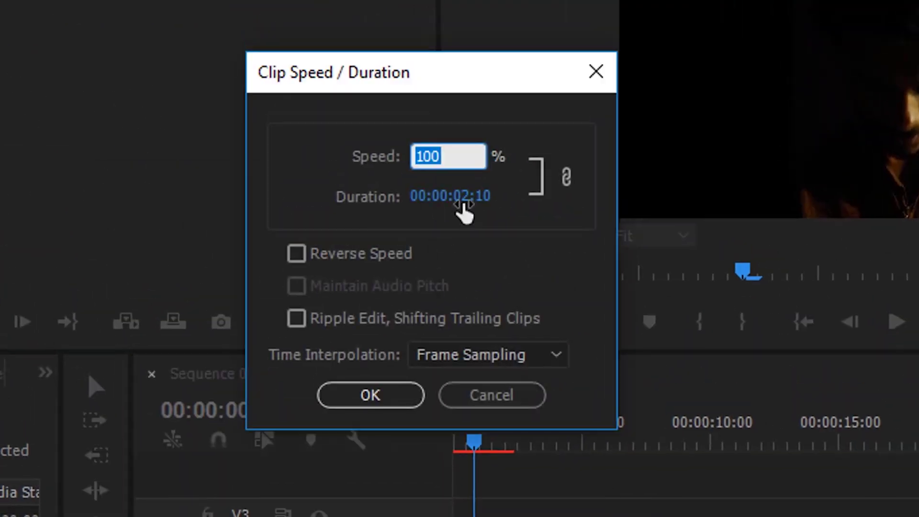
pyautogui.write('50')
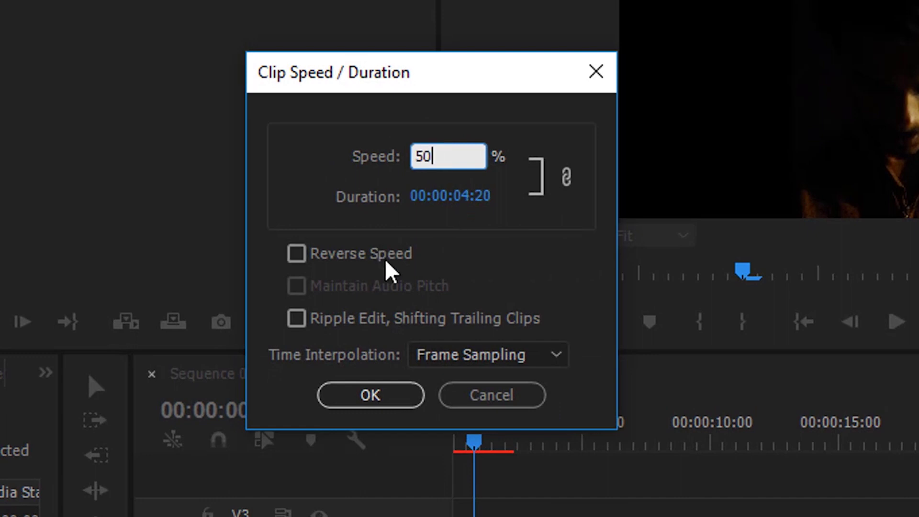
pyautogui.click(466, 359)
pyautogui.click(520, 447)
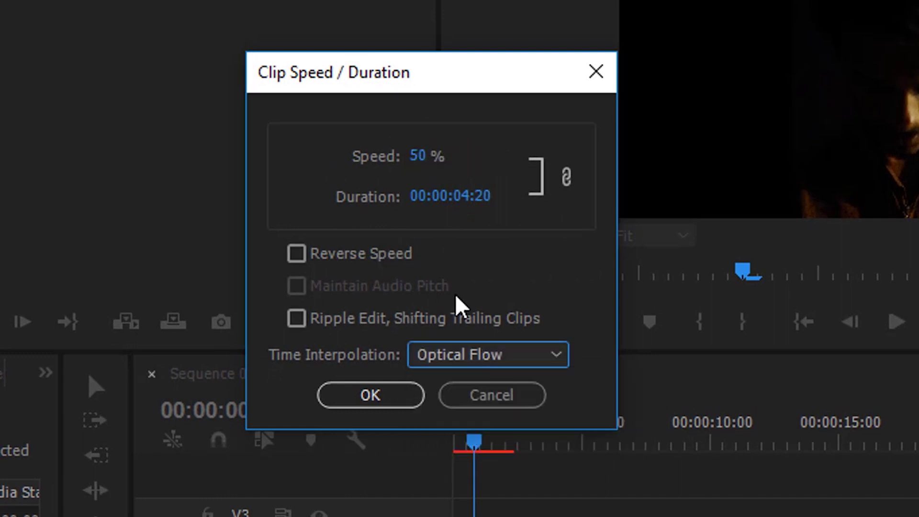
pyautogui.click(368, 400)
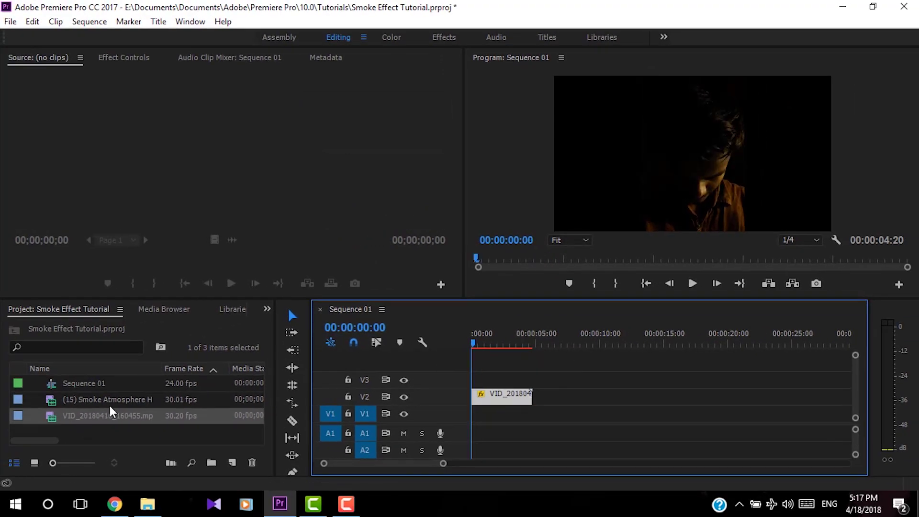
# - Place the smoke footage on track V3 and rotate it 180°
pyautogui.click(120, 400)
pyautogui.moveTo(120, 404); pyautogui.dragTo(599, 365)
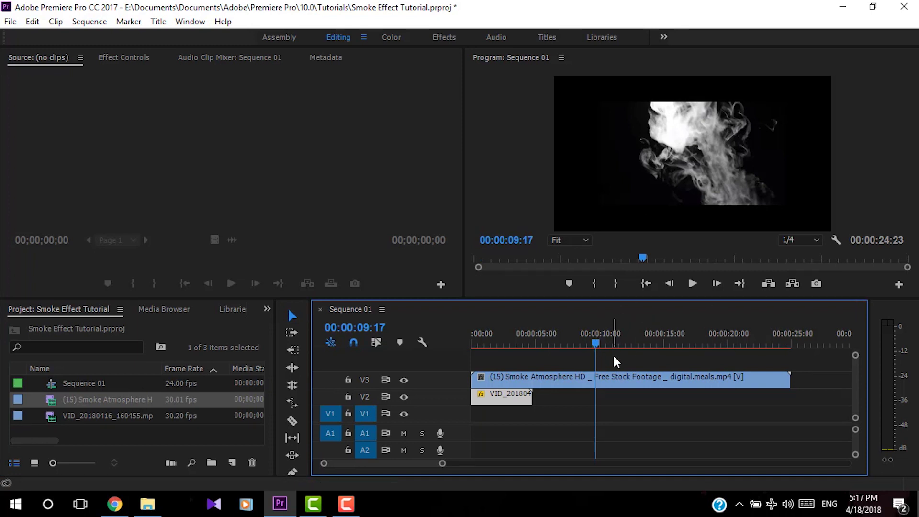
pyautogui.click(697, 377)
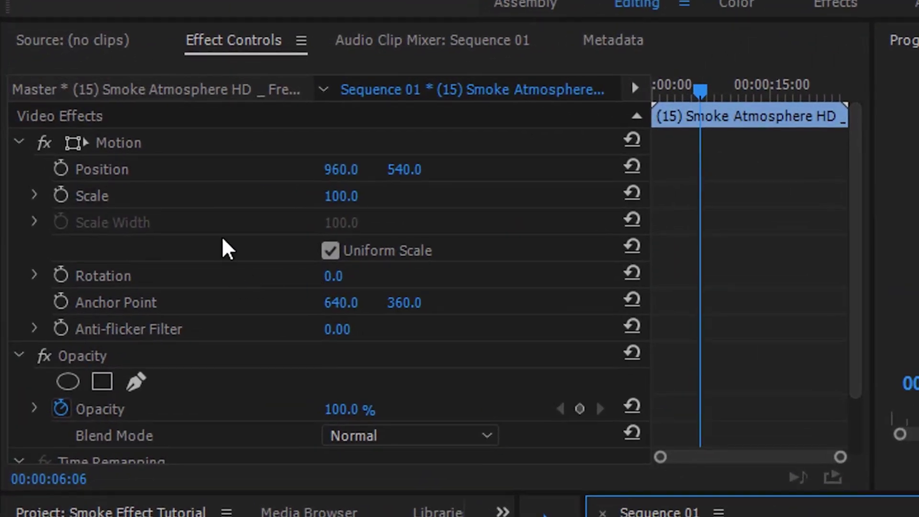
pyautogui.click(333, 276)
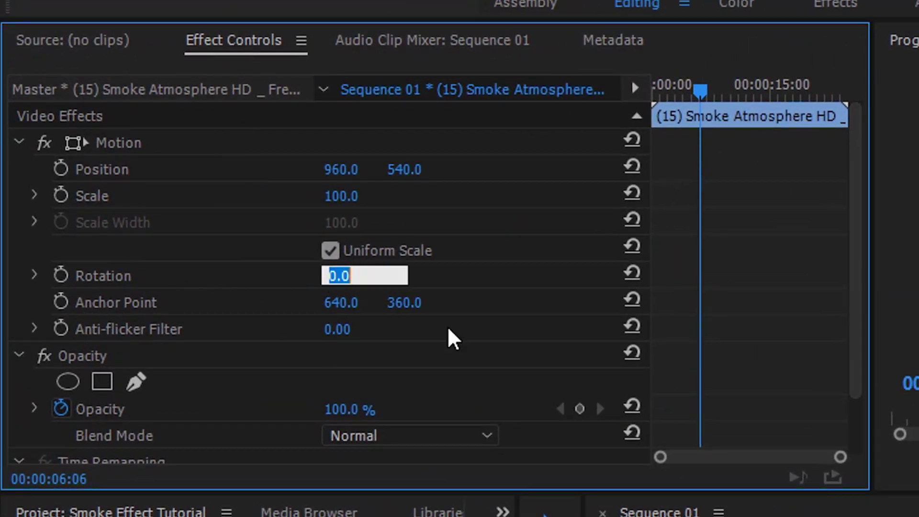
pyautogui.write('180')
pyautogui.press('Return')
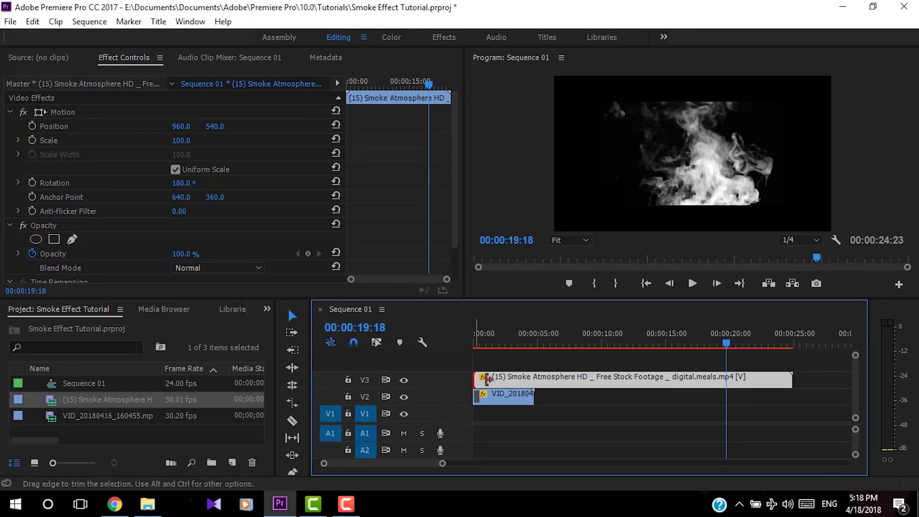
# - Trim the smoke clip's start and scale it to about 151.1 to fill the frame
pyautogui.moveTo(487, 379); pyautogui.dragTo(727, 378)
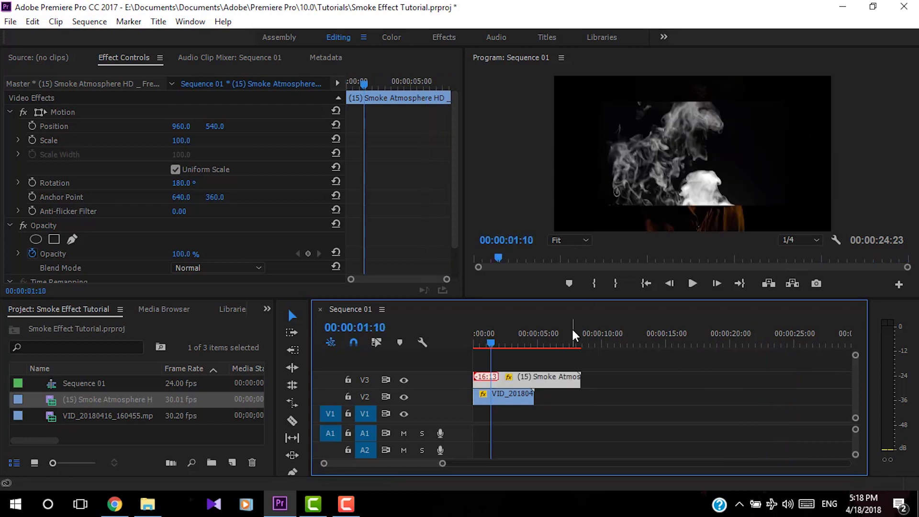
pyautogui.click(702, 169)
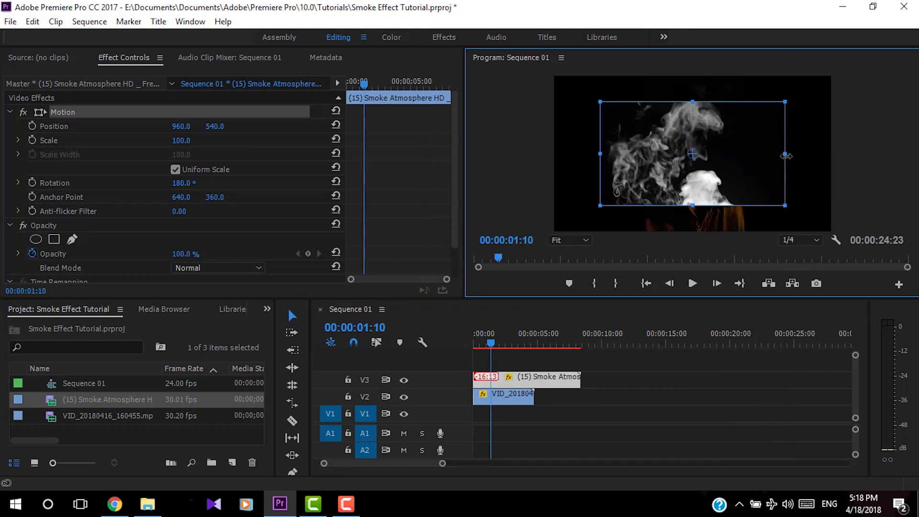
pyautogui.moveTo(821, 158); pyautogui.dragTo(833, 158)
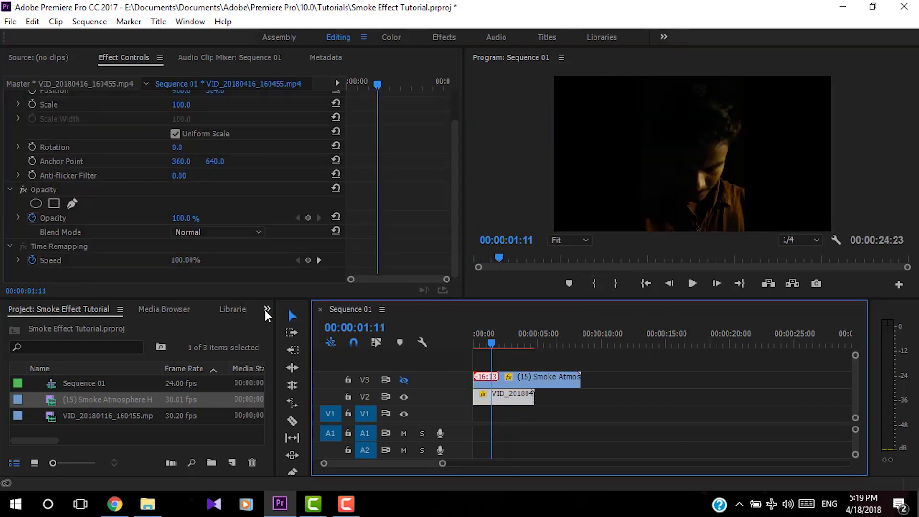
# - Find Track Matte Key in the Effects panel and apply it to the V2 person clip
pyautogui.click(266, 310)
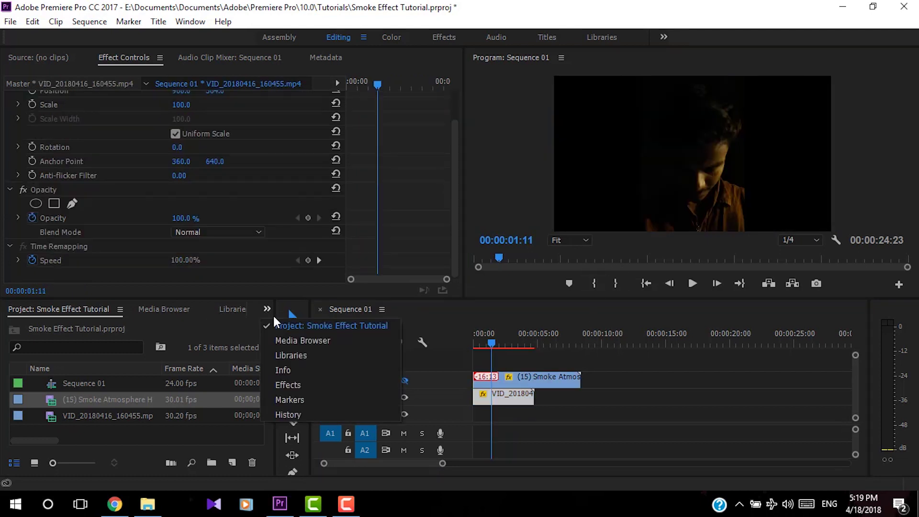
pyautogui.click(306, 385)
pyautogui.click(105, 328)
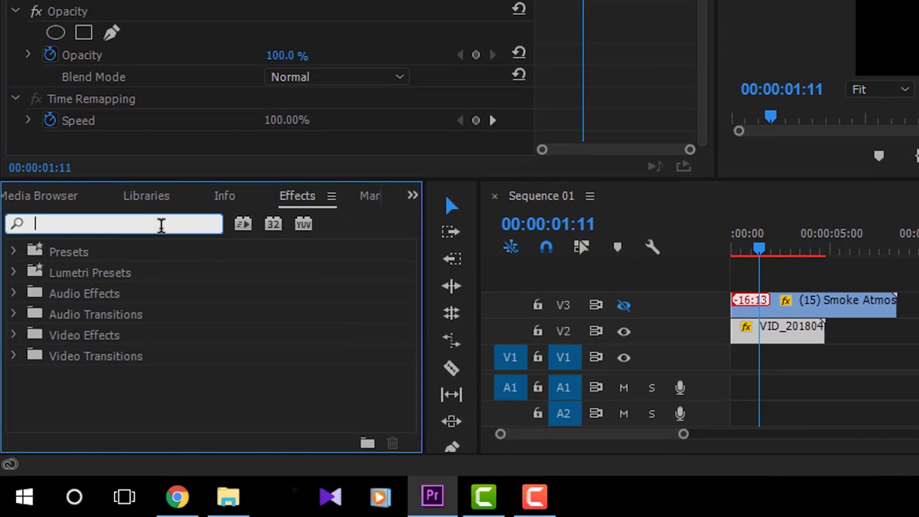
pyautogui.write('track')
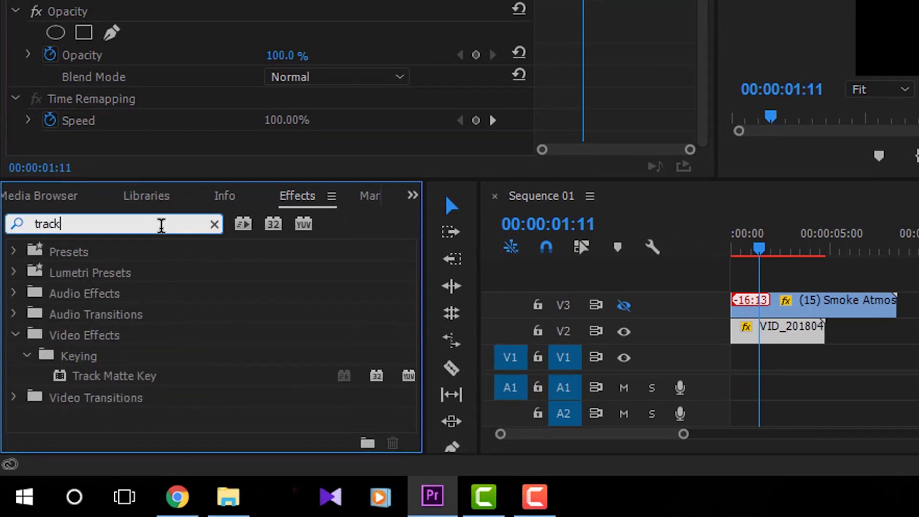
pyautogui.moveTo(102, 379); pyautogui.dragTo(773, 332)
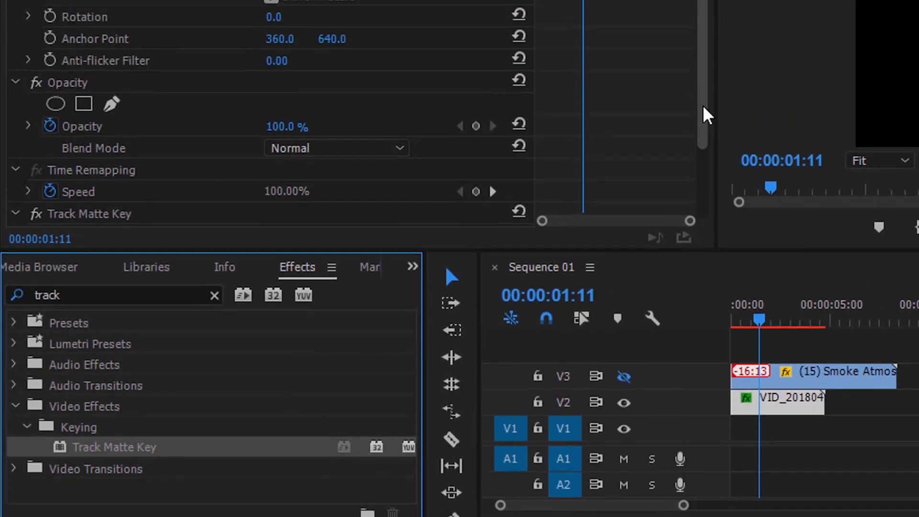
pyautogui.moveTo(702, 139); pyautogui.dragTo(683, 260)
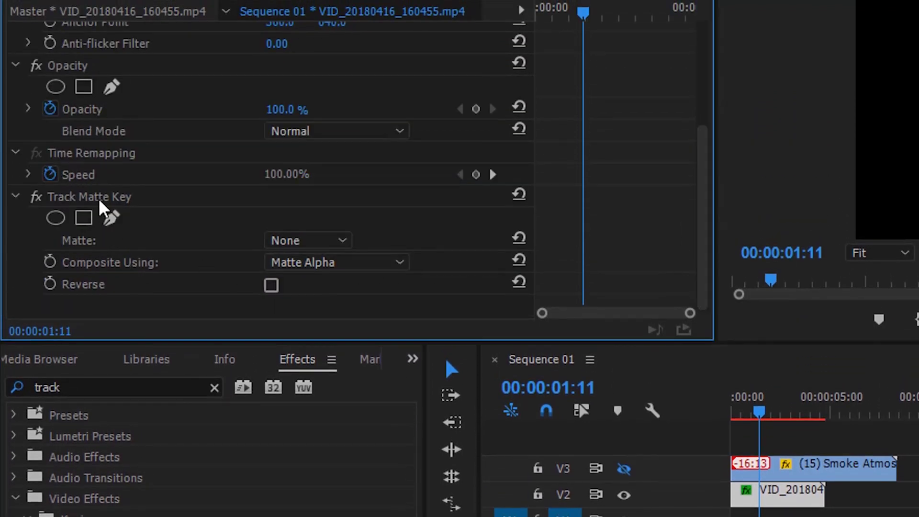
# - Set the matte to Video 3 composited with Matte Luma, then scrub and play to preview
pyautogui.click(318, 271)
pyautogui.click(329, 311)
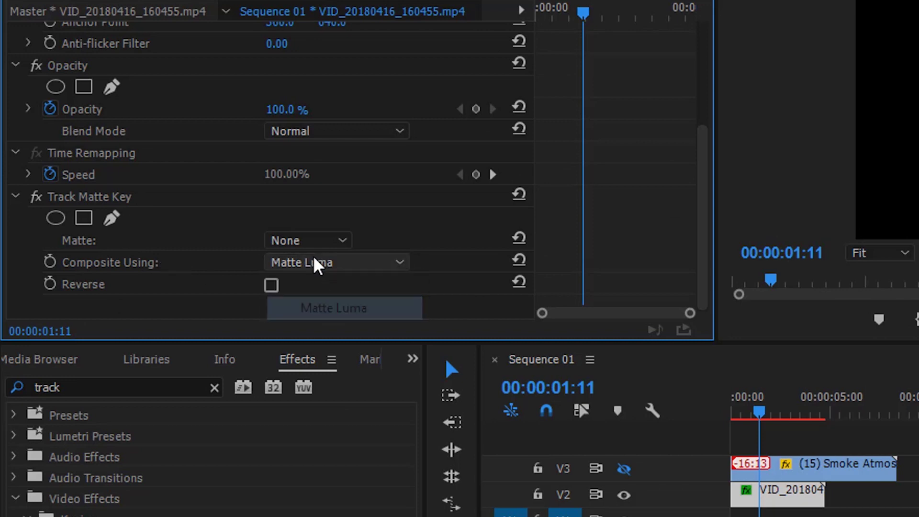
pyautogui.click(309, 248)
pyautogui.click(329, 296)
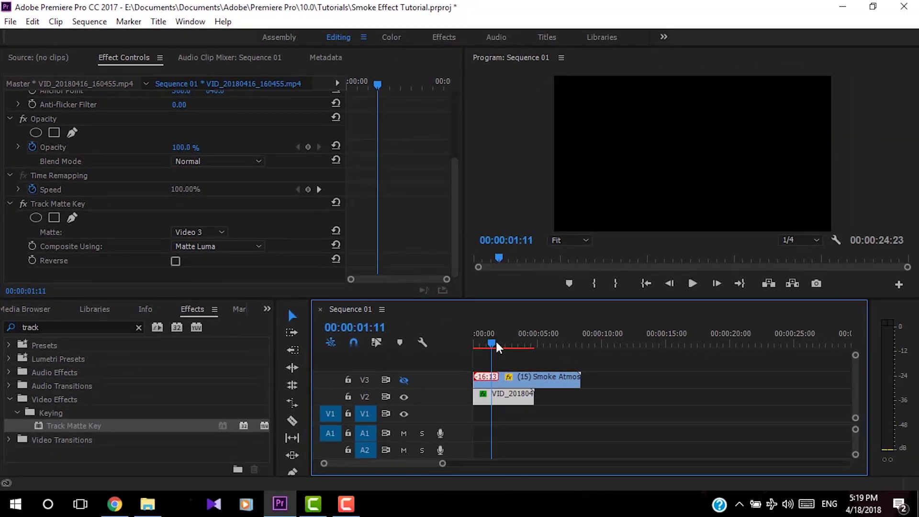
pyautogui.moveTo(587, 371); pyautogui.dragTo(629, 378)
pyautogui.moveTo(536, 354); pyautogui.dragTo(474, 353)
pyautogui.click(692, 283)
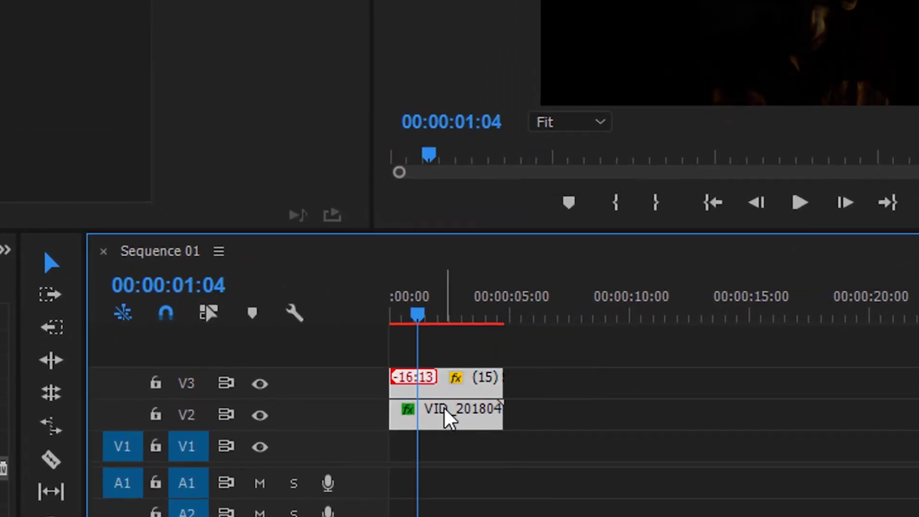
# - Nest the selected smoke and person clips into a sequence named 'Main'
pyautogui.rightClick(447, 418)
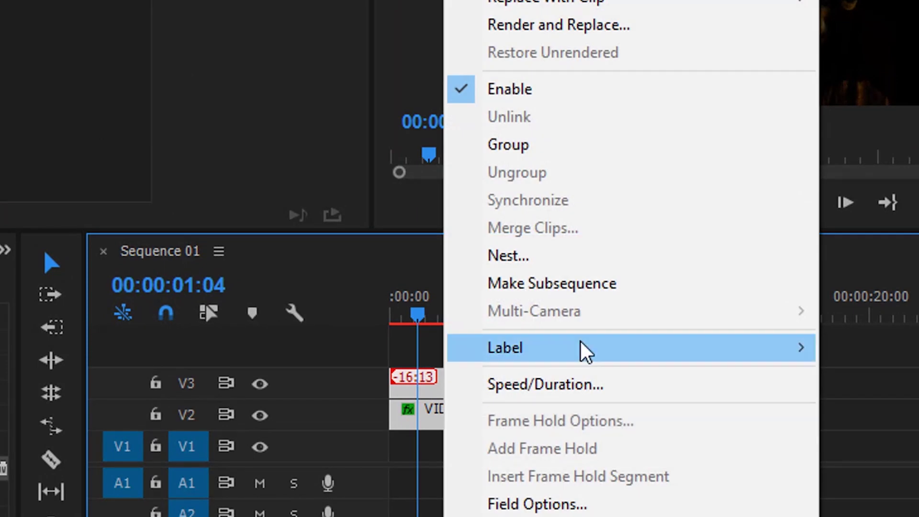
pyautogui.click(573, 268)
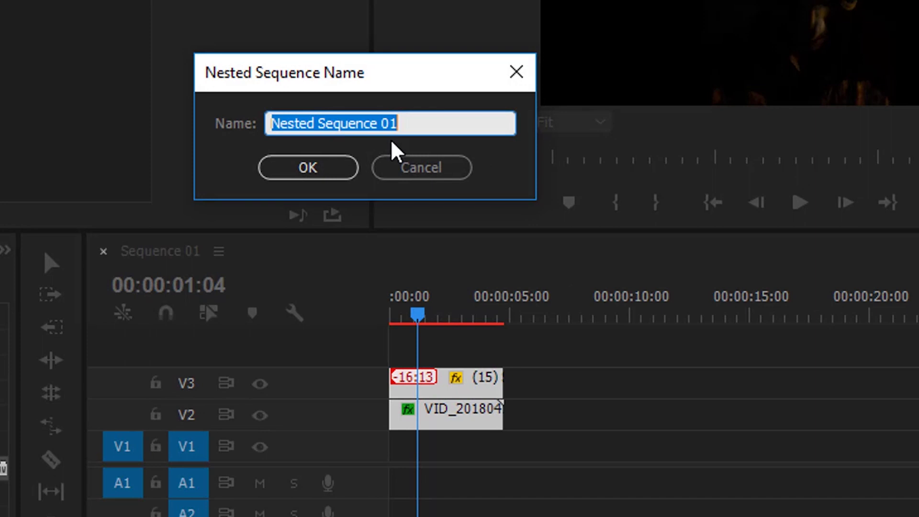
pyautogui.write('Main')
pyautogui.press('Return')
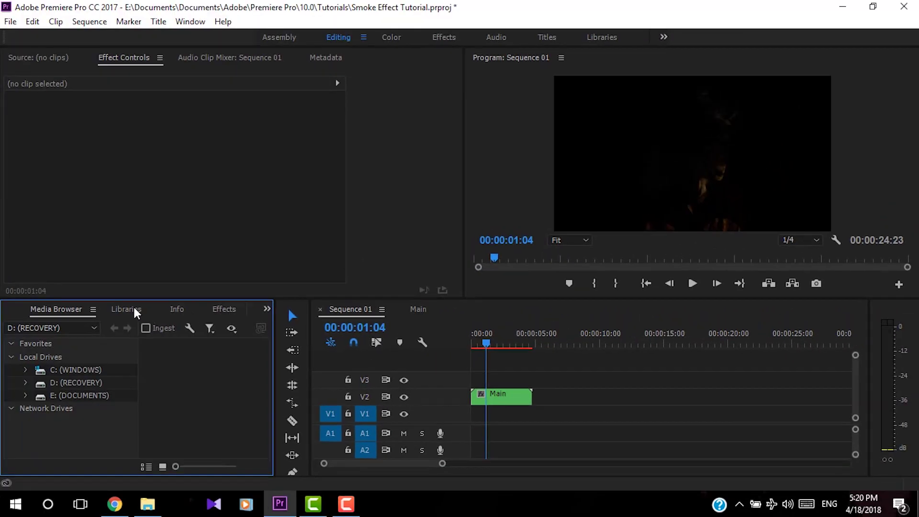
pyautogui.click(267, 309)
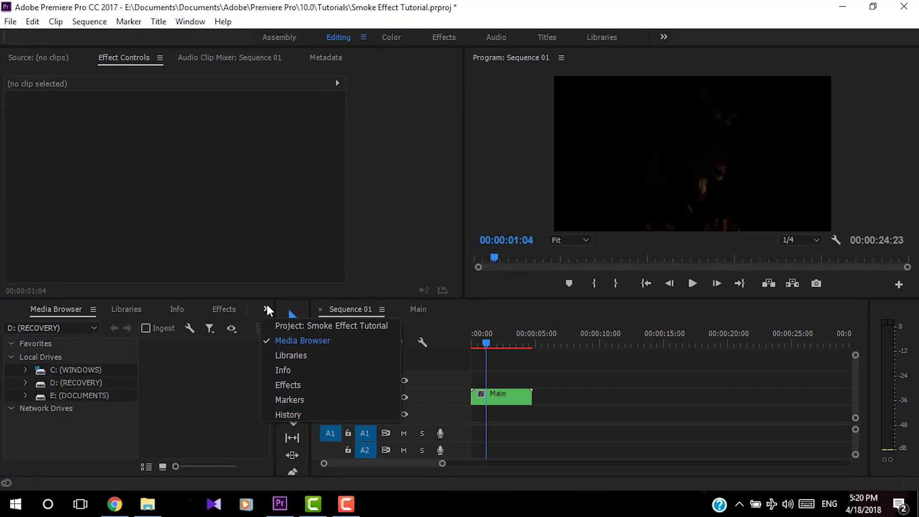
pyautogui.click(301, 322)
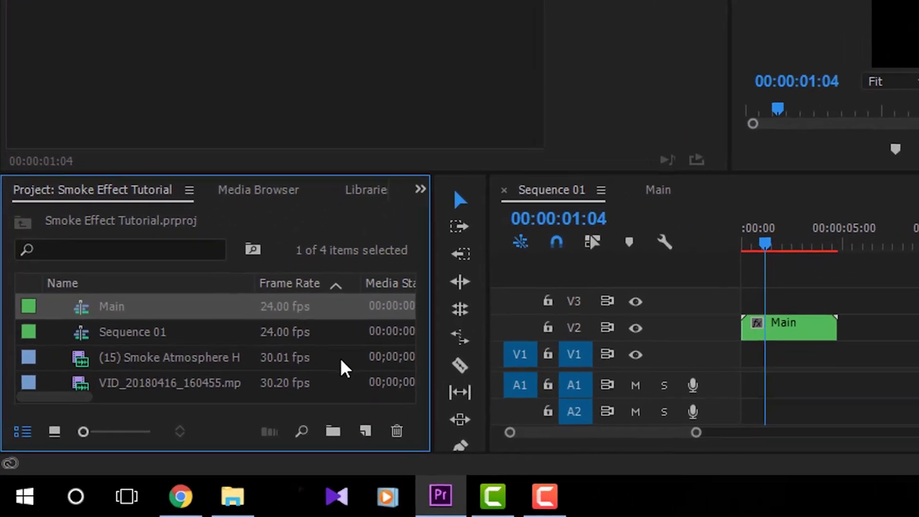
# - Create a title named 'Colors' and draw a rectangle spanning the whole frame
pyautogui.scroll(-1, 341, 360)
pyautogui.rightClick(247, 378)
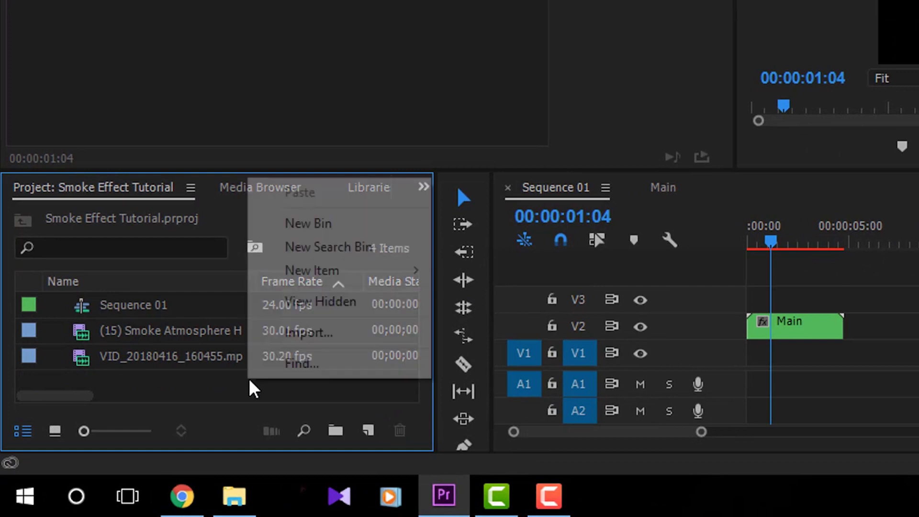
pyautogui.moveTo(316, 271)
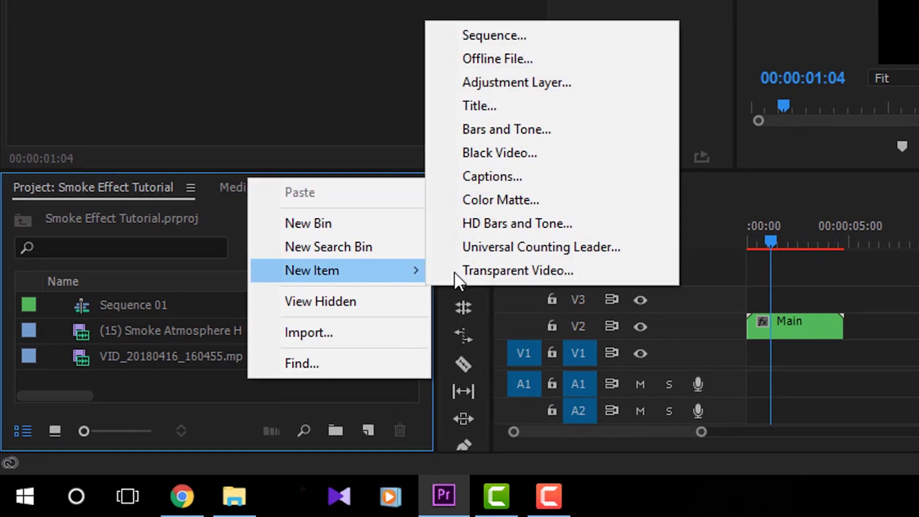
pyautogui.click(521, 105)
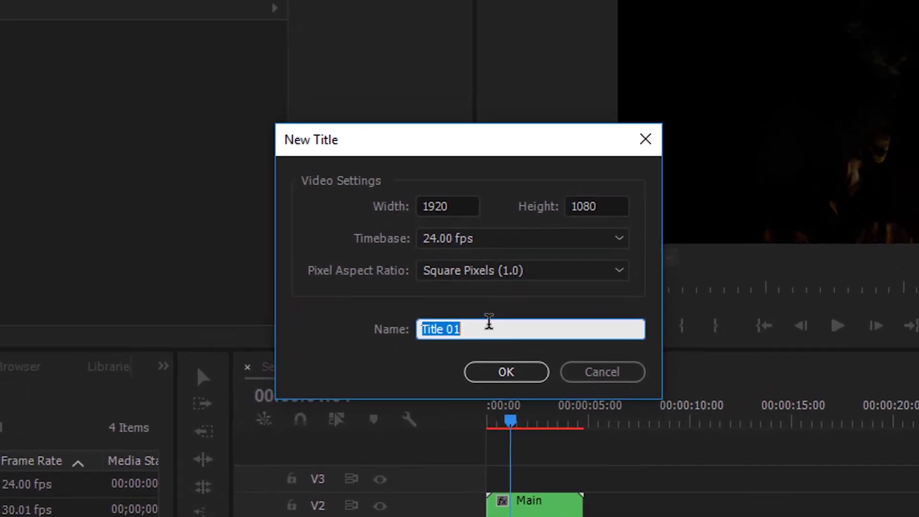
pyautogui.write('Colors')
pyautogui.click(507, 377)
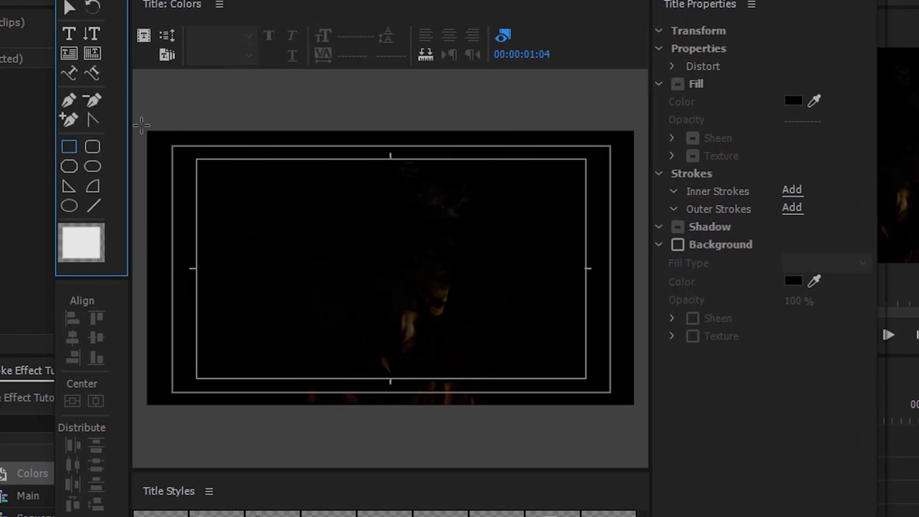
pyautogui.moveTo(142, 125)
pyautogui.mouseDown()
pyautogui.moveTo(203, 208)
pyautogui.moveTo(467, 376)
pyautogui.moveTo(649, 429)
pyautogui.moveTo(637, 407)
pyautogui.mouseUp()
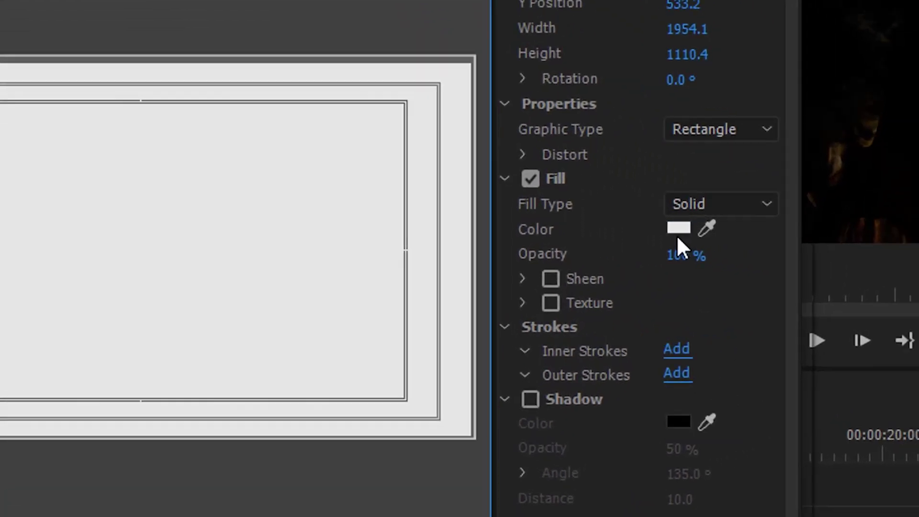
# - Give the rectangle a 4 Color Gradient fill with red top-left and blue top-right
pyautogui.click(691, 204)
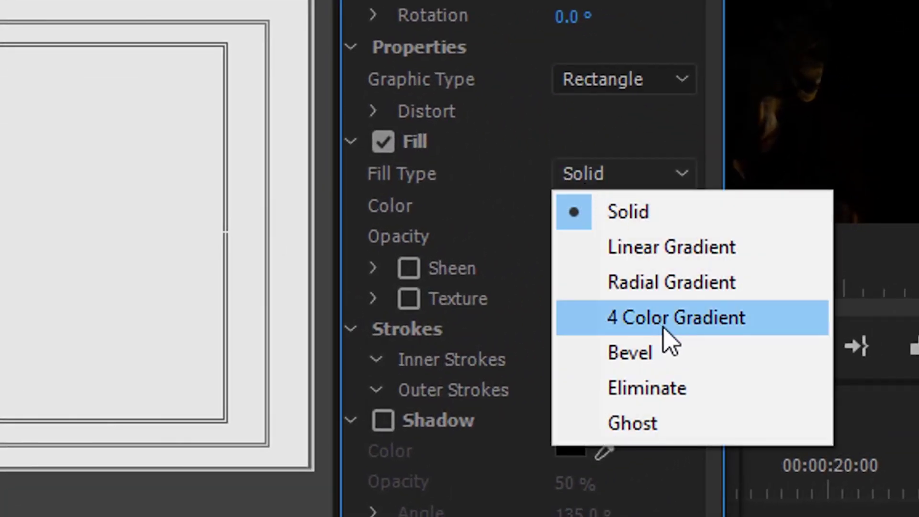
pyautogui.click(664, 330)
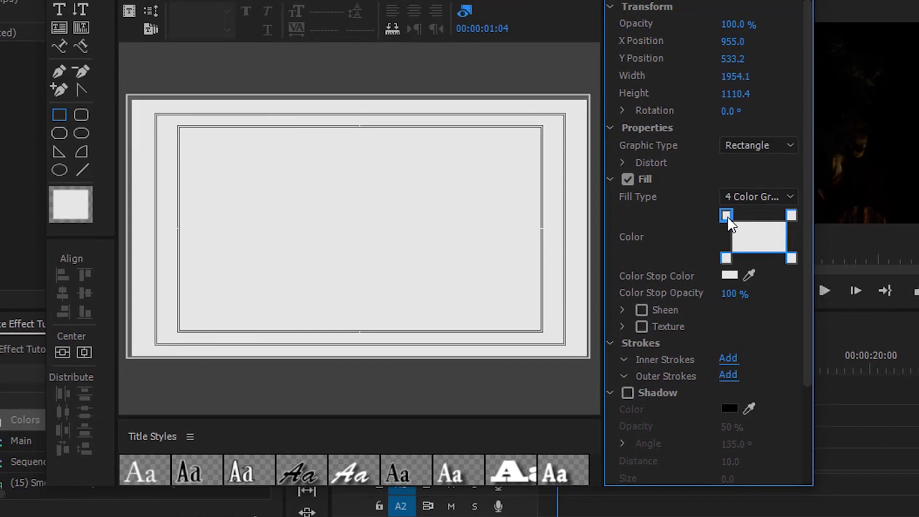
pyautogui.doubleClick(728, 216)
pyautogui.click(551, 387)
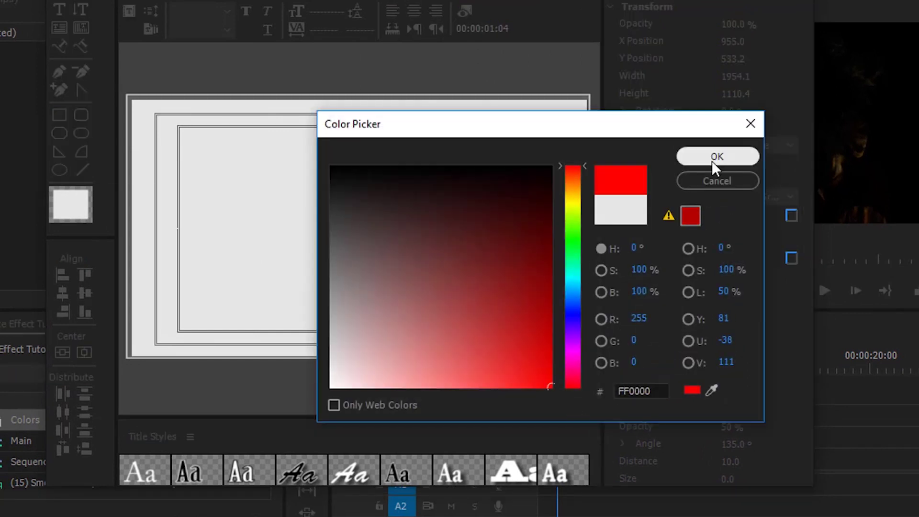
pyautogui.click(713, 158)
pyautogui.doubleClick(791, 215)
pyautogui.moveTo(572, 310); pyautogui.dragTo(573, 317)
pyautogui.click(552, 387)
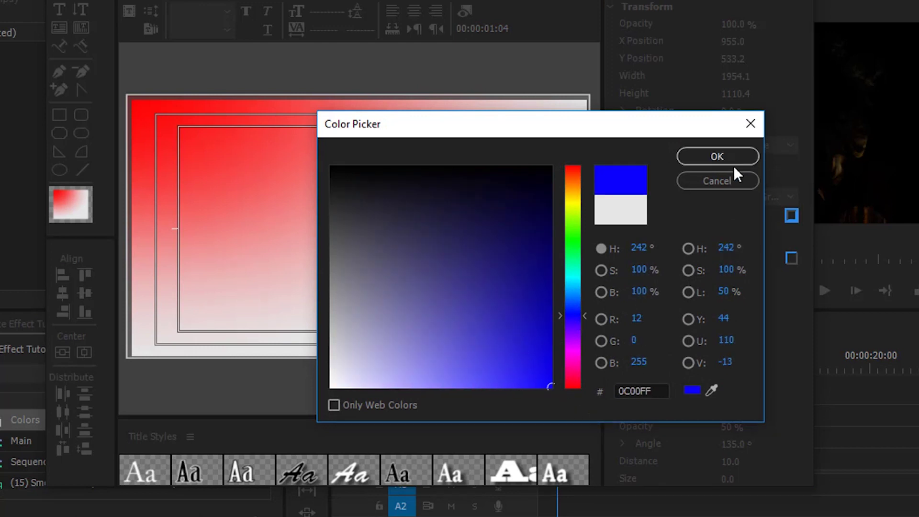
pyautogui.click(733, 163)
# - Make the bottom-right corner green and bottom-left magenta, then close the titler
pyautogui.doubleClick(792, 259)
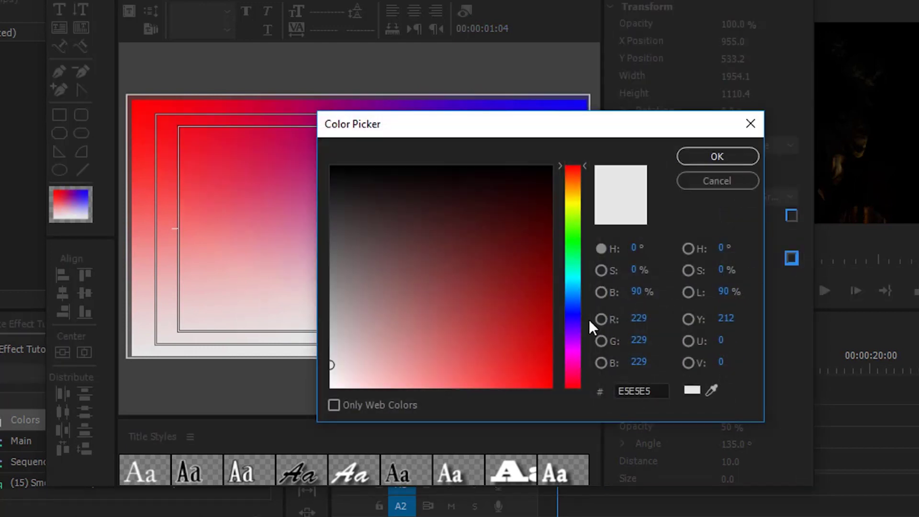
pyautogui.moveTo(563, 284); pyautogui.dragTo(583, 238)
pyautogui.moveTo(531, 305); pyautogui.dragTo(553, 165)
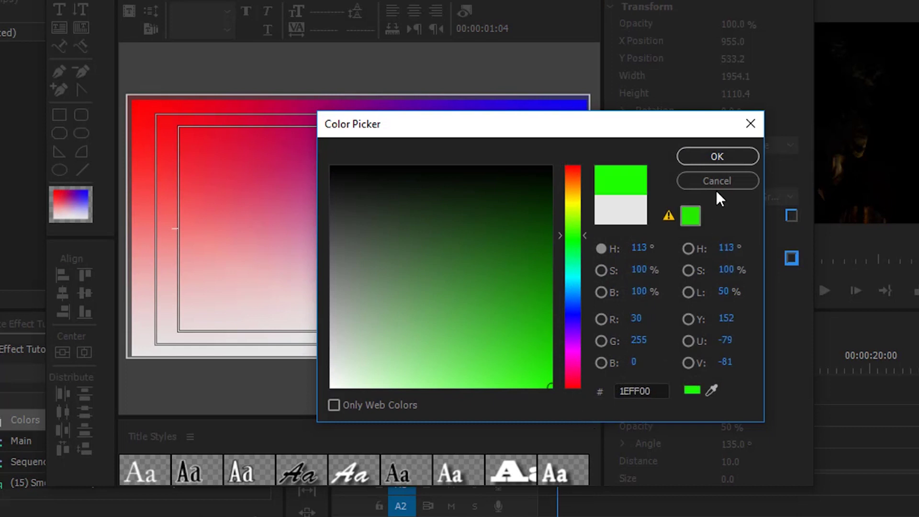
pyautogui.click(717, 158)
pyautogui.click(726, 261)
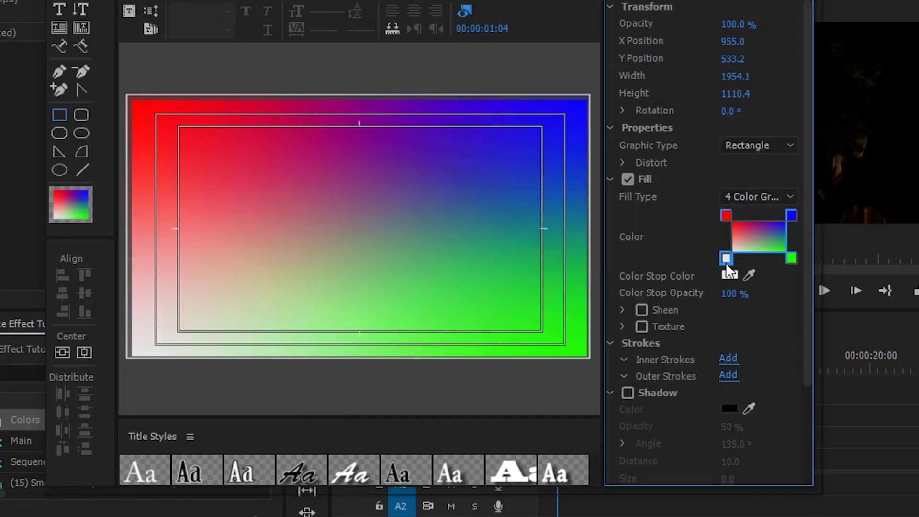
pyautogui.click(726, 261)
pyautogui.click(575, 352)
pyautogui.click(518, 360)
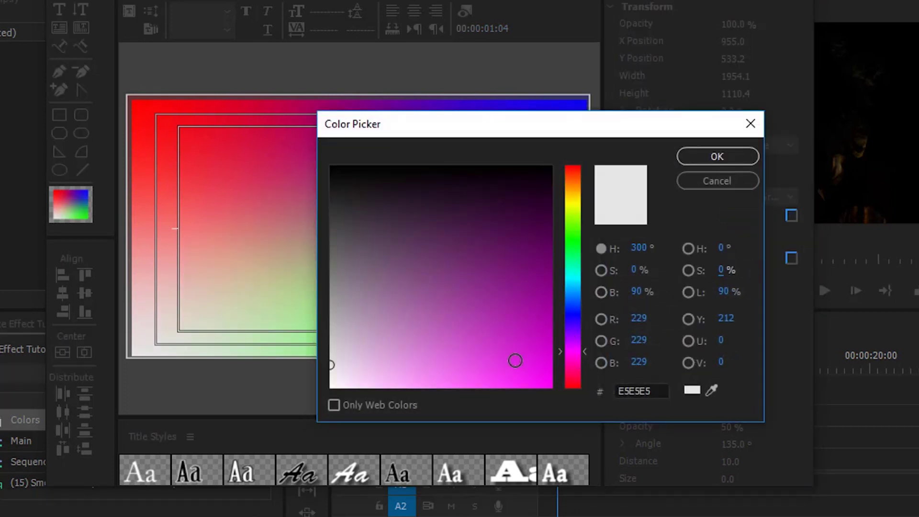
pyautogui.click(733, 155)
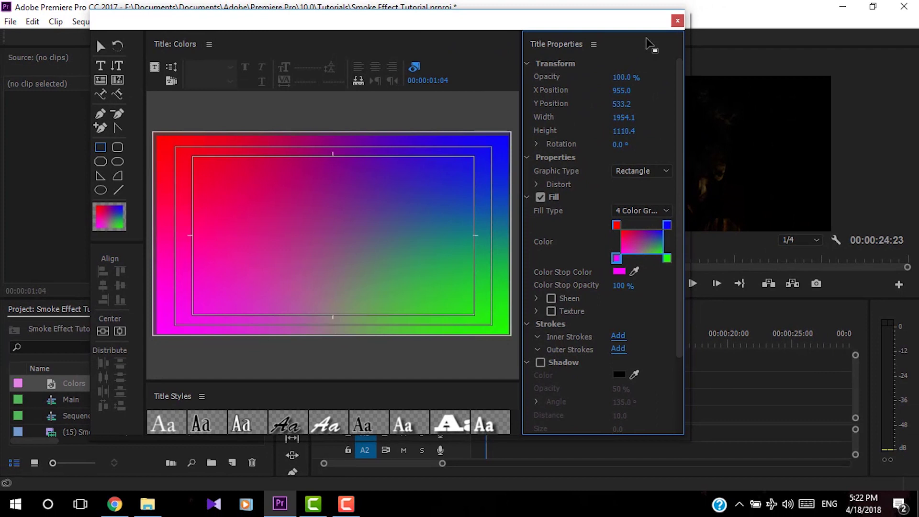
pyautogui.click(676, 21)
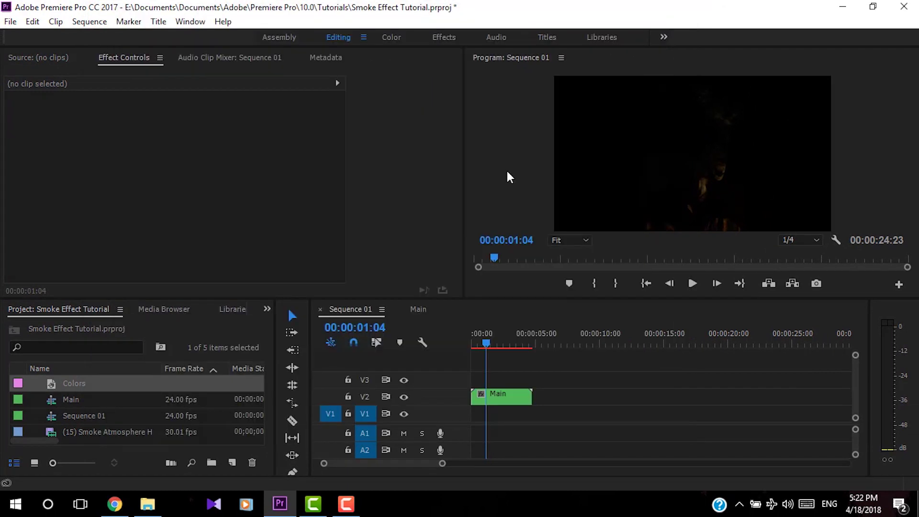
# - Place the Colors title on V3 above the nested Main sequence
pyautogui.scroll(-2, 238, 399)
pyautogui.scroll(2, 125, 383)
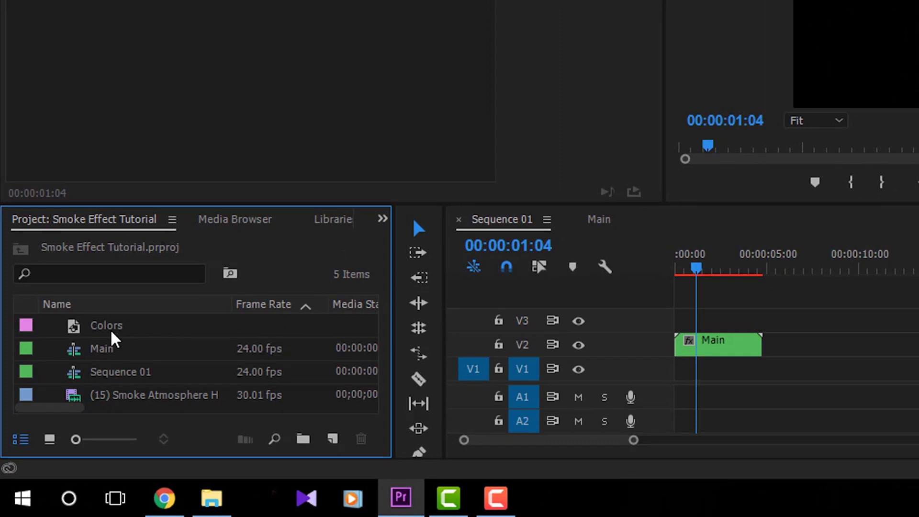
pyautogui.click(108, 330)
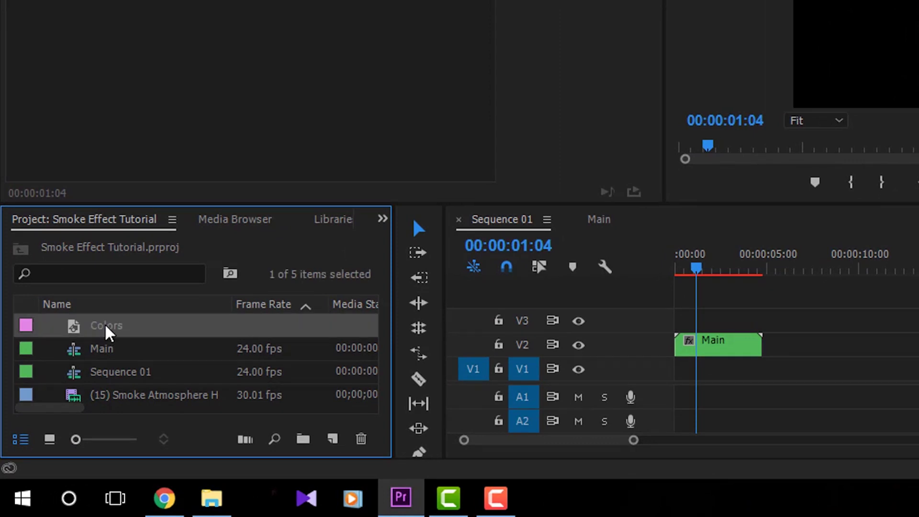
pyautogui.moveTo(150, 330); pyautogui.dragTo(680, 322)
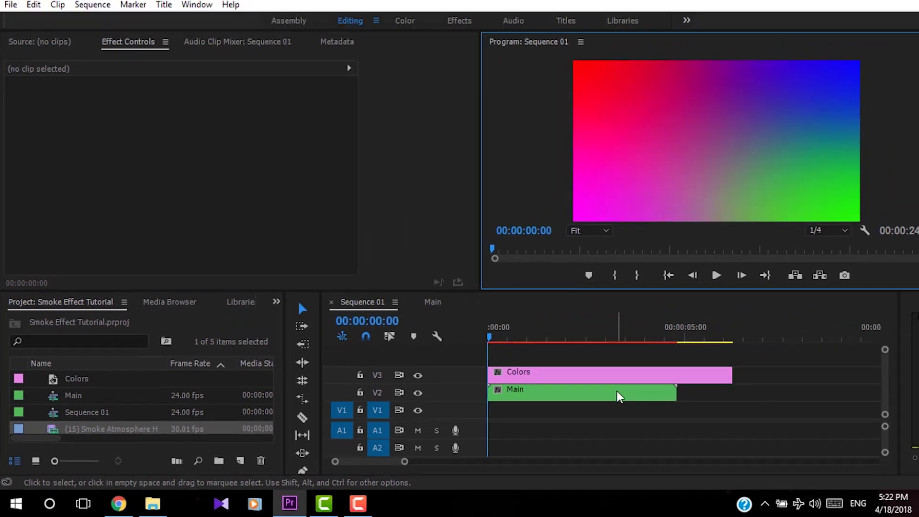
# - Copy the smoke clip from Main into Sequence 01 at 00:00 on new track V4
pyautogui.doubleClick(616, 396)
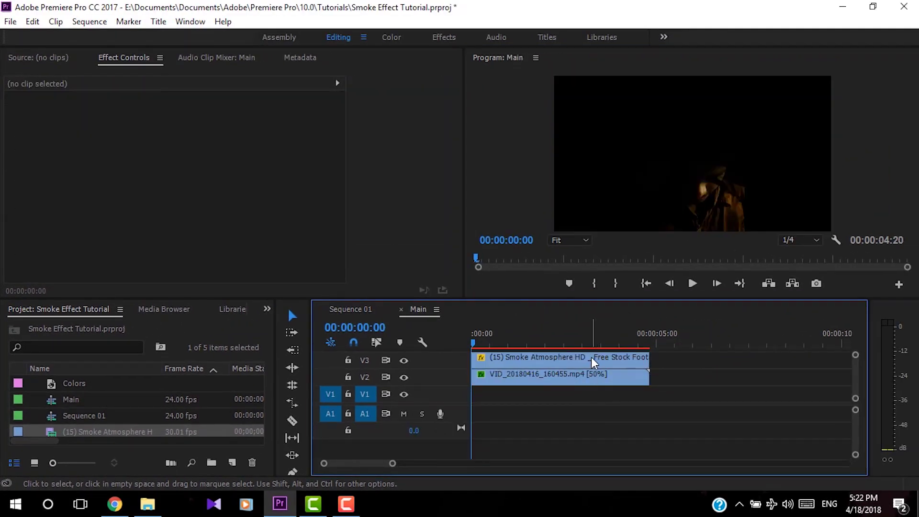
pyautogui.click(611, 352)
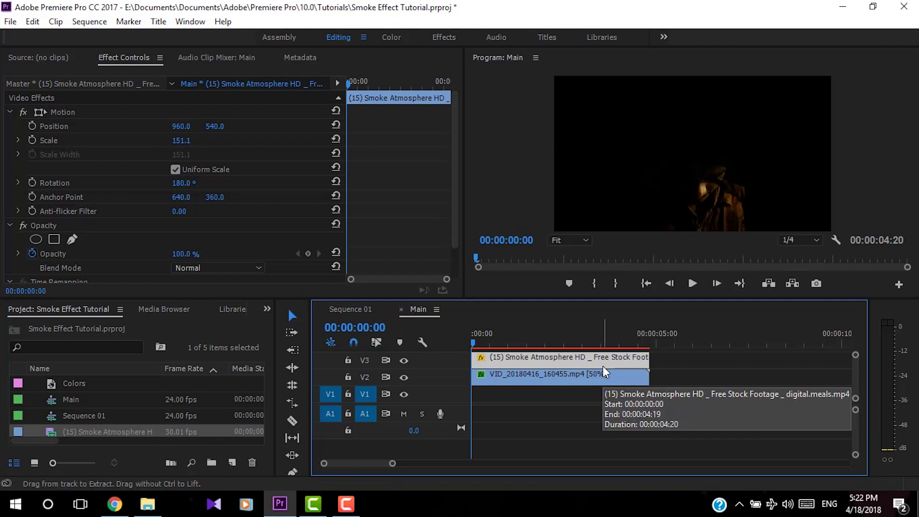
pyautogui.click(347, 307)
pyautogui.click(347, 308)
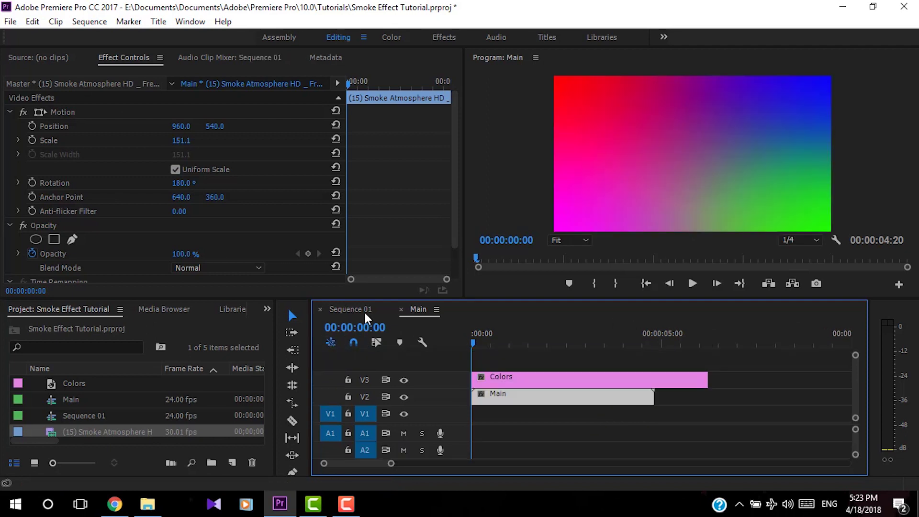
pyautogui.click(556, 364)
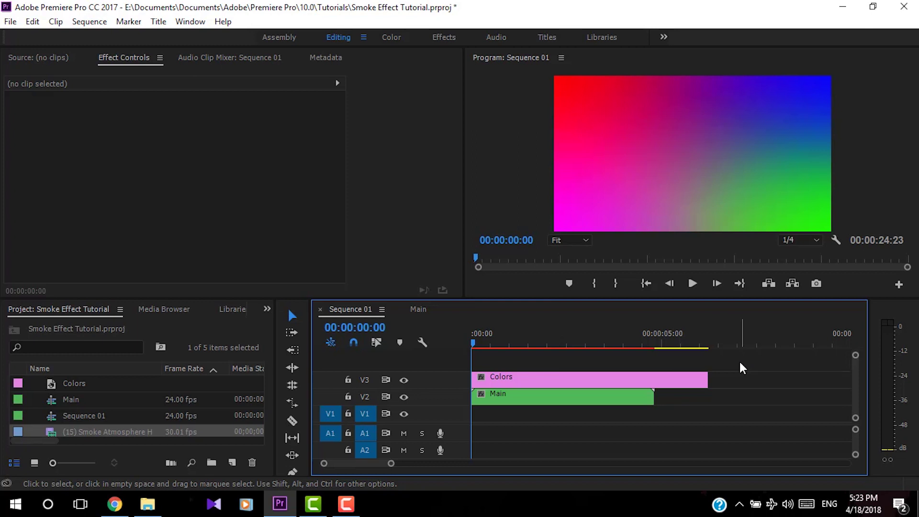
pyautogui.click(742, 343)
pyautogui.hotkey('ctrl', 'v')
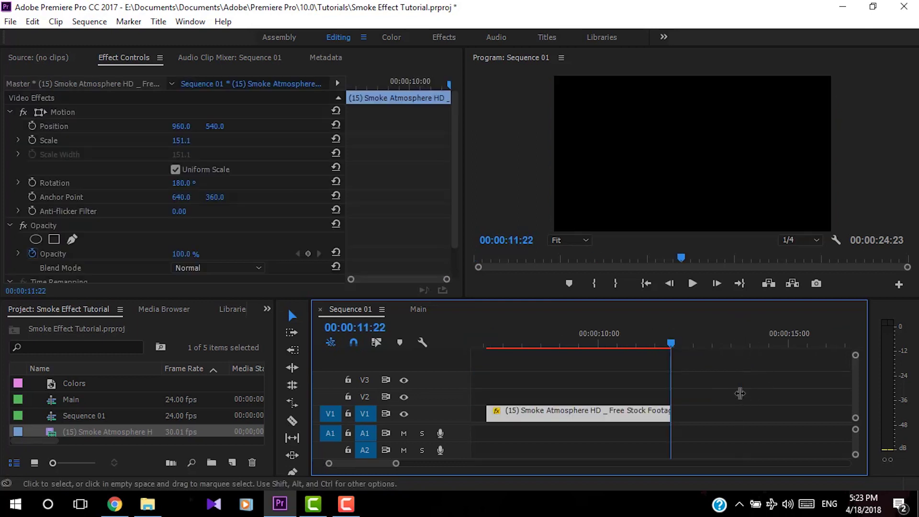
pyautogui.moveTo(382, 461); pyautogui.dragTo(375, 463)
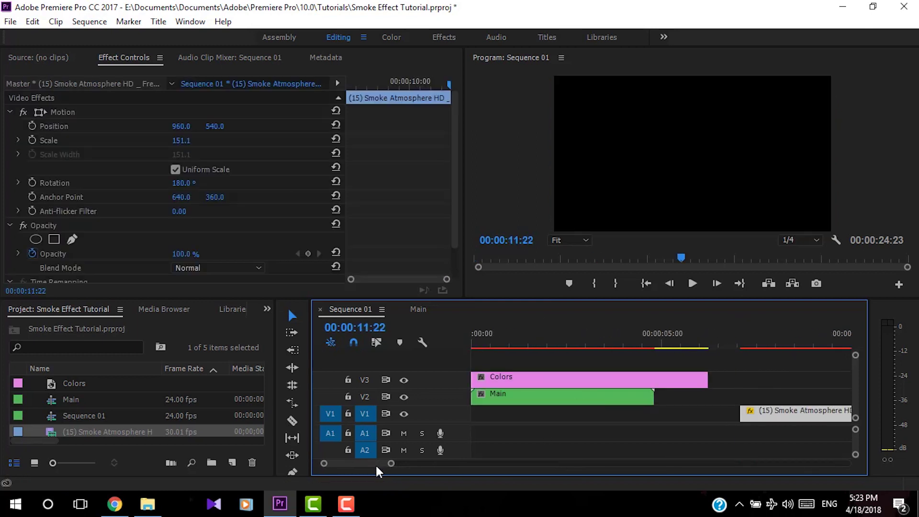
pyautogui.moveTo(774, 412); pyautogui.dragTo(482, 363)
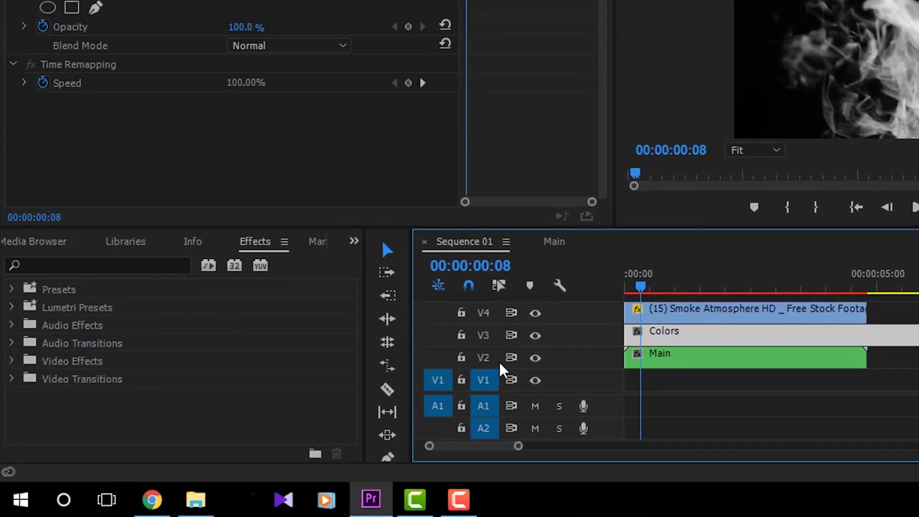
# - Apply Track Matte Key to Colors with Matte set to Video 4 and Composite Using Matte Luma
pyautogui.click(125, 318)
pyautogui.write('track')
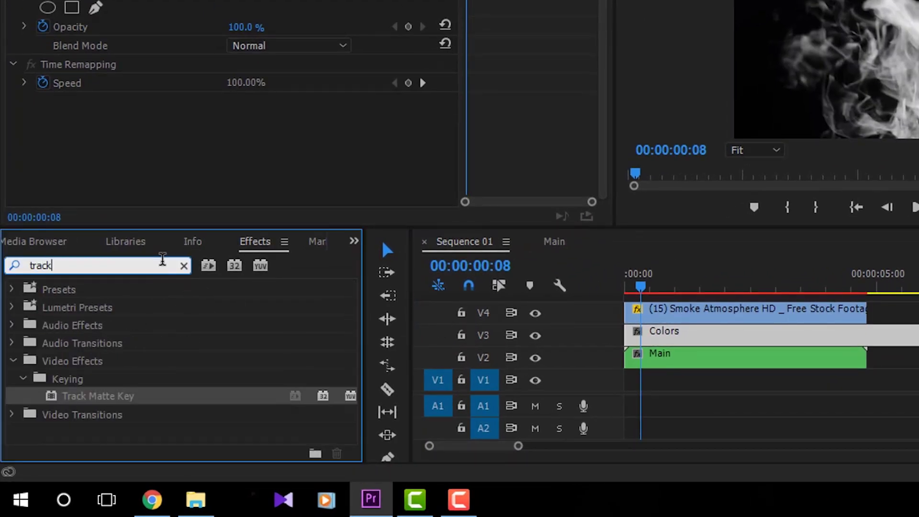
pyautogui.moveTo(138, 404); pyautogui.dragTo(750, 335)
pyautogui.click(330, 159)
pyautogui.click(324, 199)
pyautogui.click(285, 139)
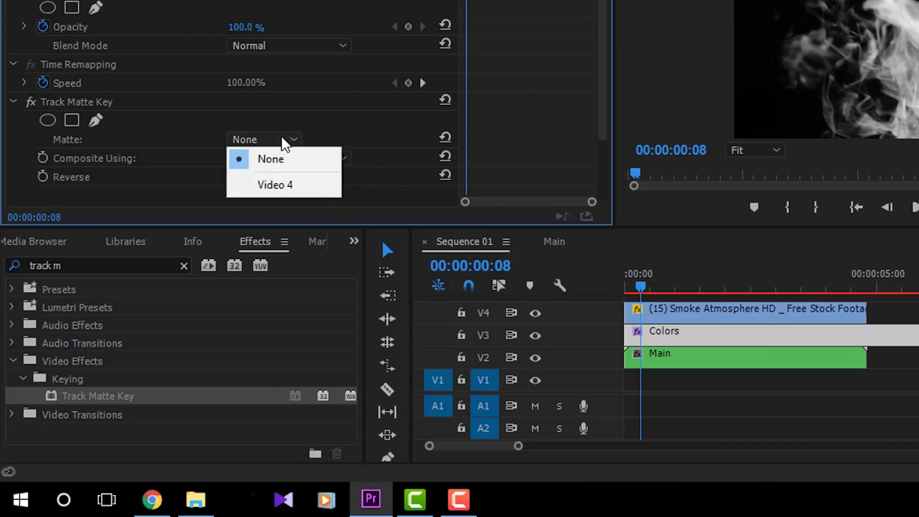
pyautogui.click(307, 186)
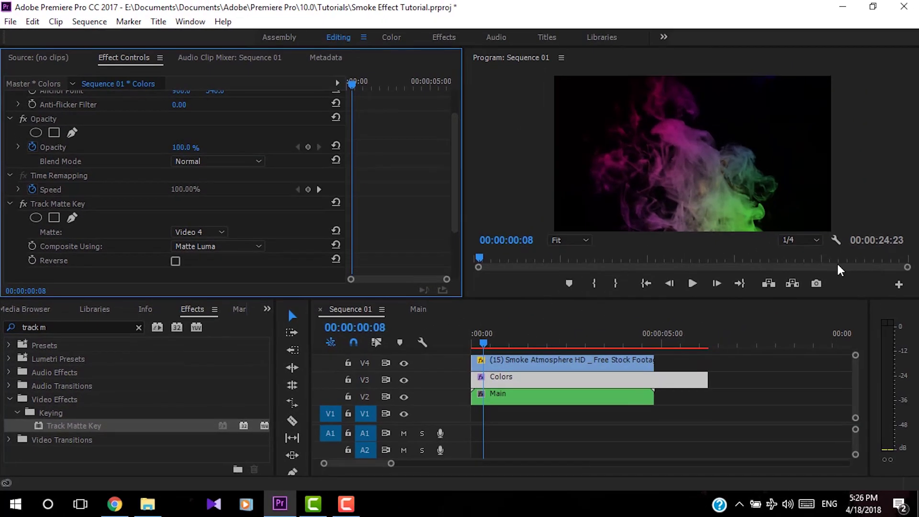
pyautogui.moveTo(510, 335); pyautogui.dragTo(579, 348)
pyautogui.click(507, 335)
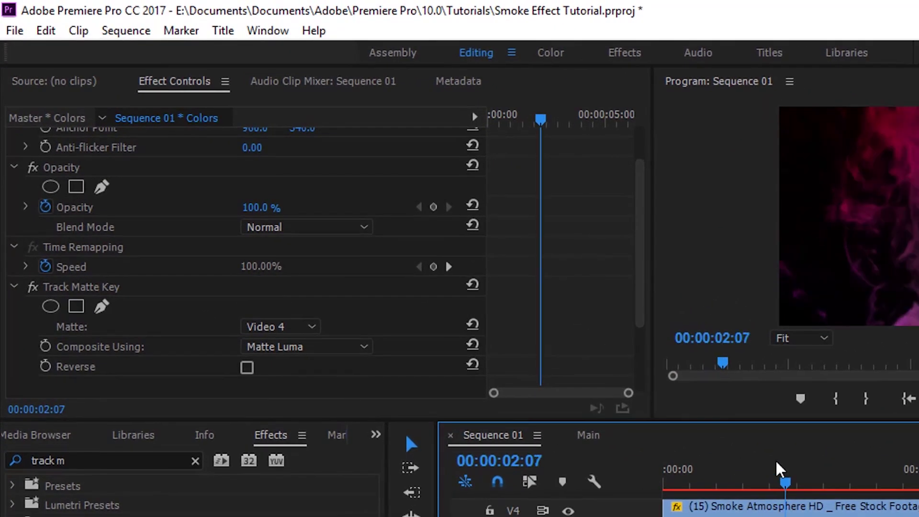
# - Lower the Colors clip's opacity to 69% and review the result around three seconds
pyautogui.click(260, 207)
pyautogui.click(314, 210)
pyautogui.moveTo(260, 210); pyautogui.dragTo(248, 210)
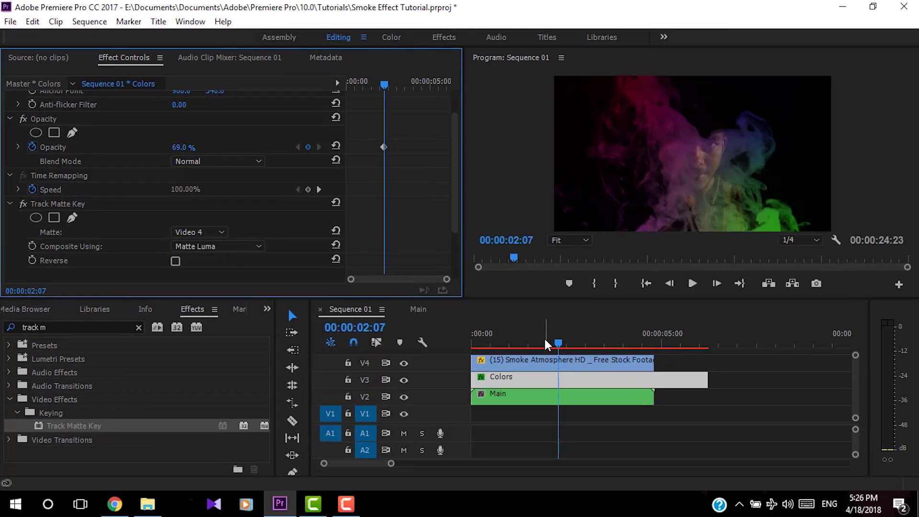
pyautogui.moveTo(545, 343); pyautogui.dragTo(600, 365)
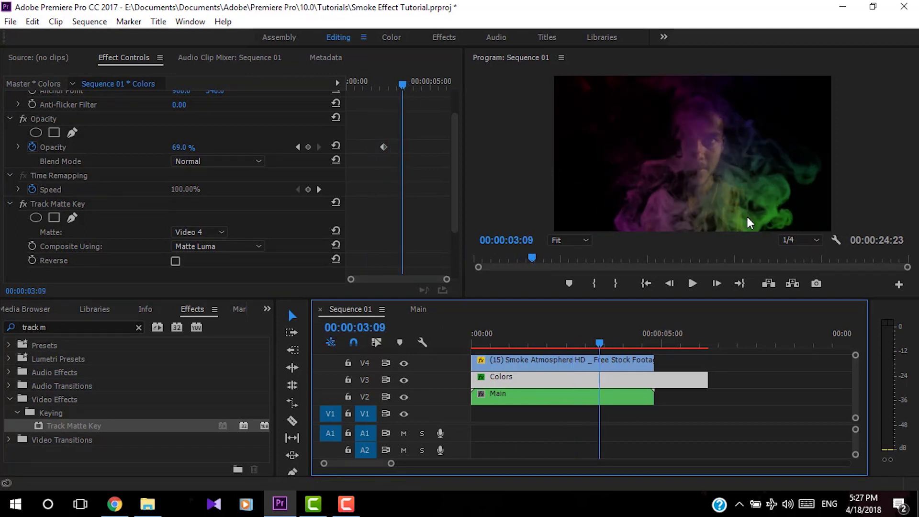
pyautogui.click(527, 392)
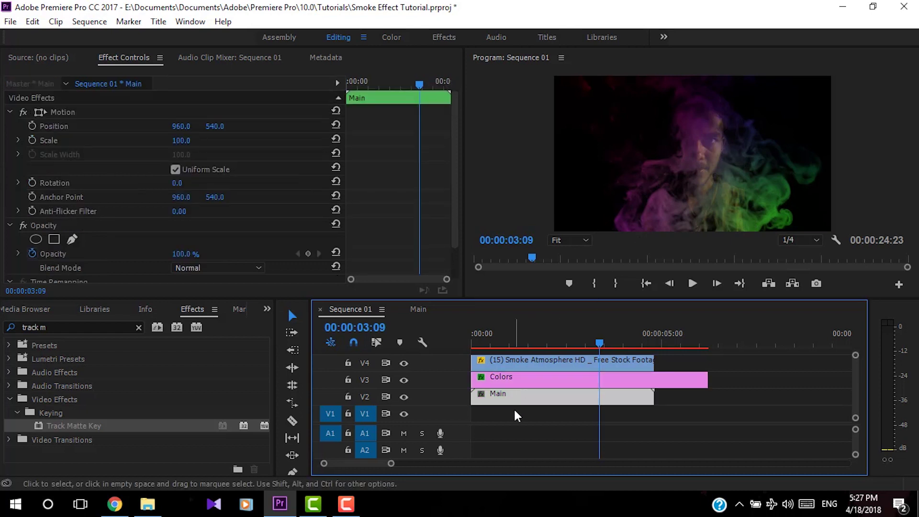
# - Inside the Main sequence, add an oval opacity mask to the person's video and widen it
pyautogui.doubleClick(521, 397)
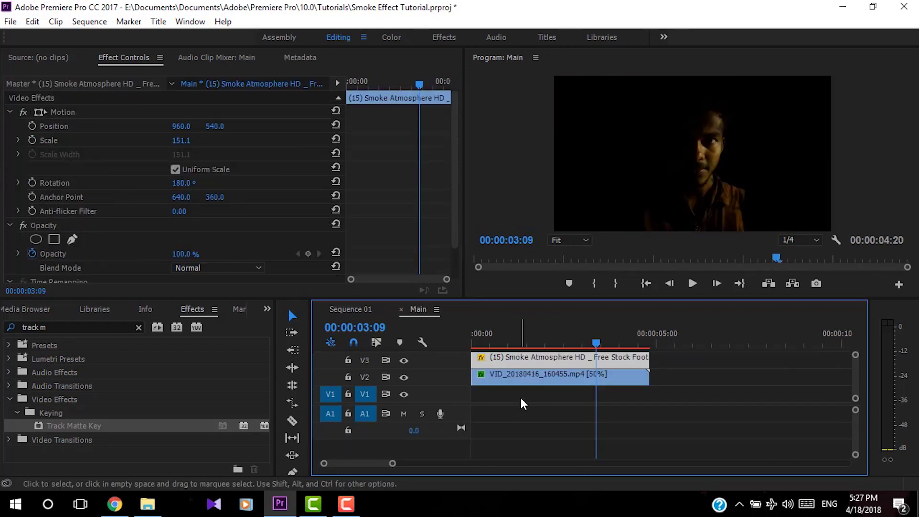
pyautogui.click(547, 379)
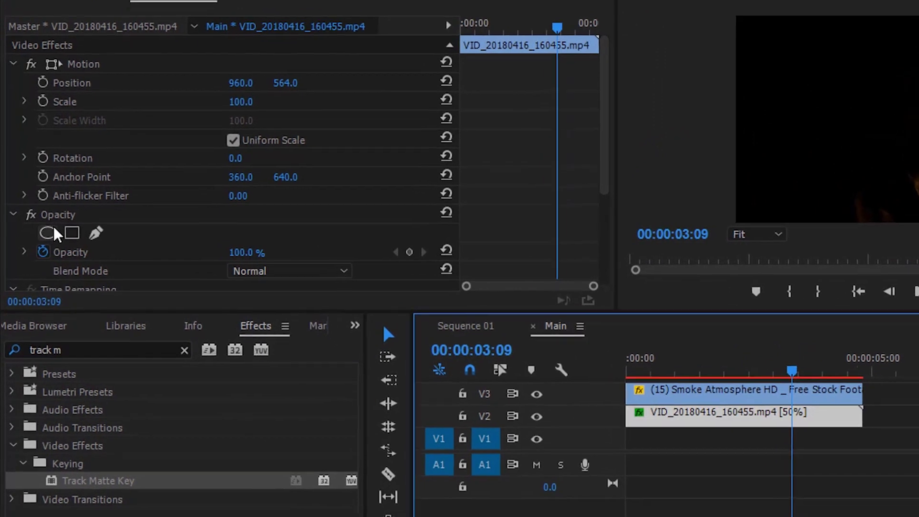
pyautogui.click(48, 232)
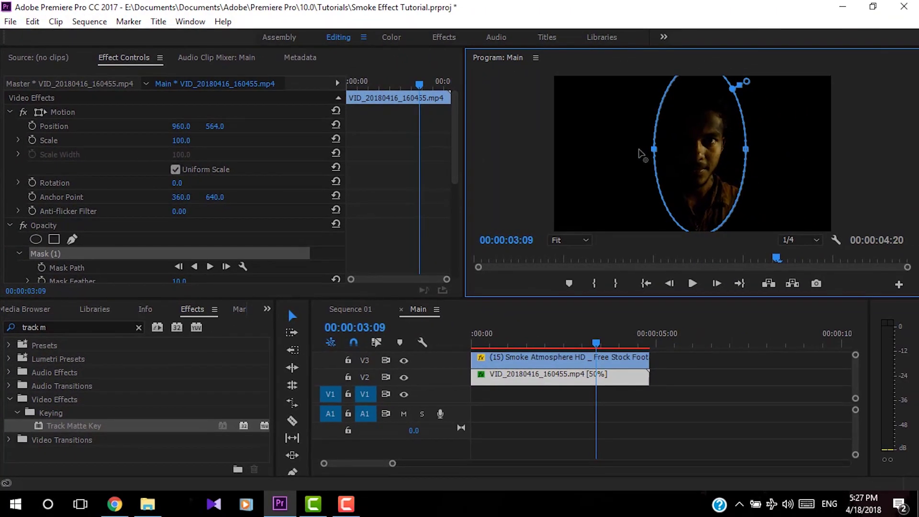
pyautogui.moveTo(642, 154); pyautogui.dragTo(640, 150)
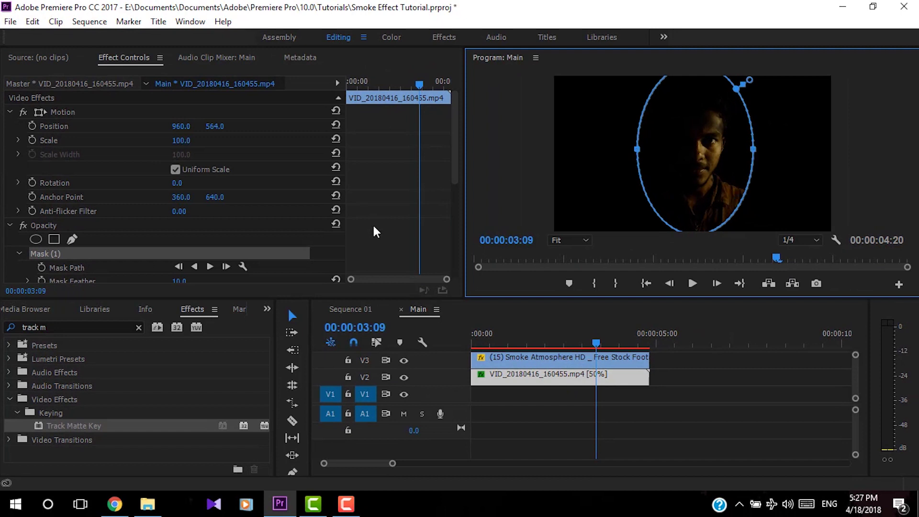
# - Set Mask Feather to 128 and Mask Expansion to -30, then return to Sequence 01
pyautogui.scroll(-3, 409, 223)
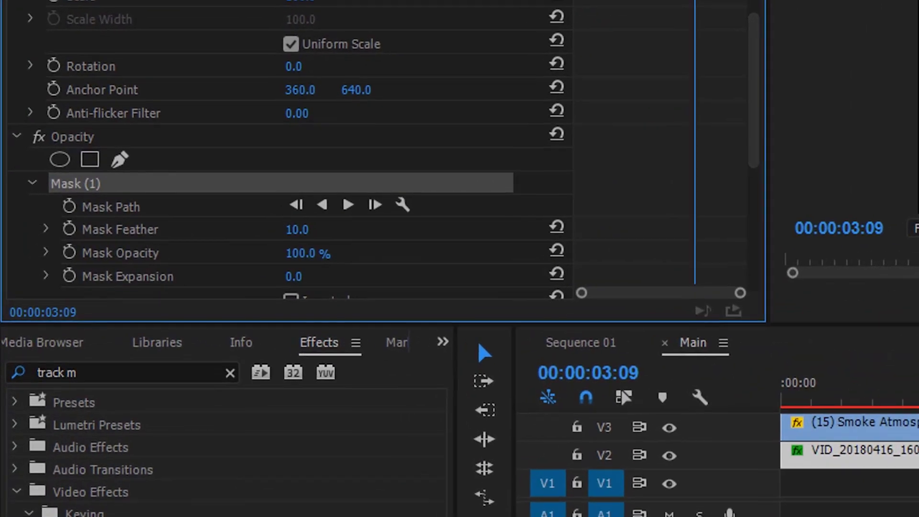
pyautogui.moveTo(230, 238); pyautogui.dragTo(232, 238)
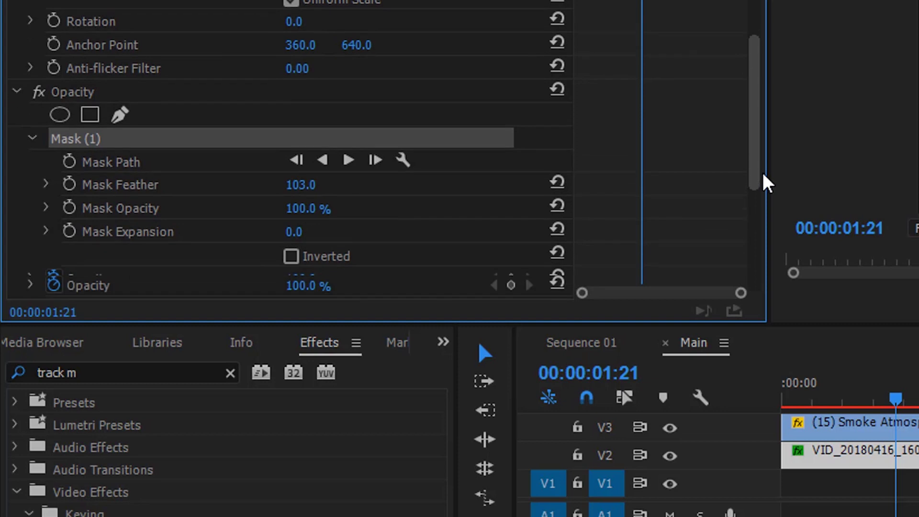
pyautogui.scroll(-1, 253, 234)
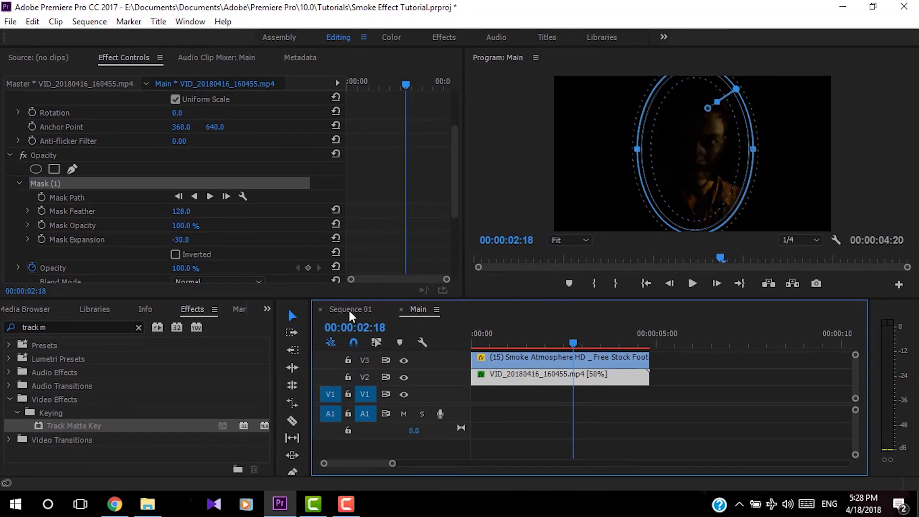
pyautogui.click(349, 310)
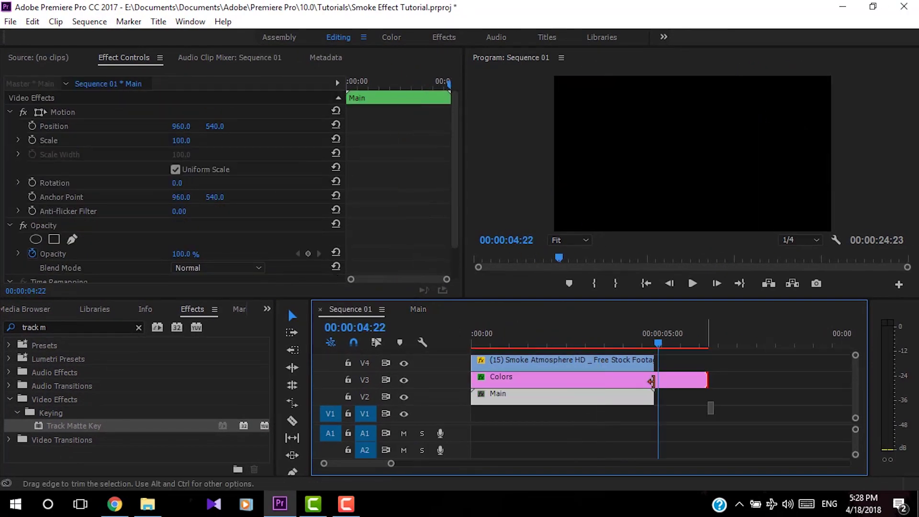
# - Trim Colors to end with the others, then nest smoke, Colors and Main as 'Color smoke'
pyautogui.moveTo(652, 382); pyautogui.dragTo(654, 382)
pyautogui.moveTo(622, 338); pyautogui.dragTo(595, 337)
pyautogui.moveTo(680, 359); pyautogui.dragTo(560, 394)
pyautogui.rightClick(460, 359)
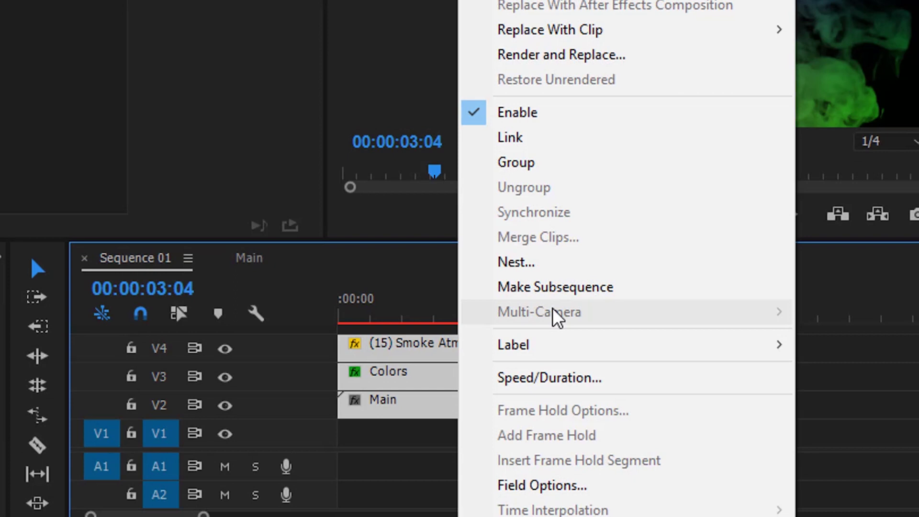
pyautogui.click(543, 271)
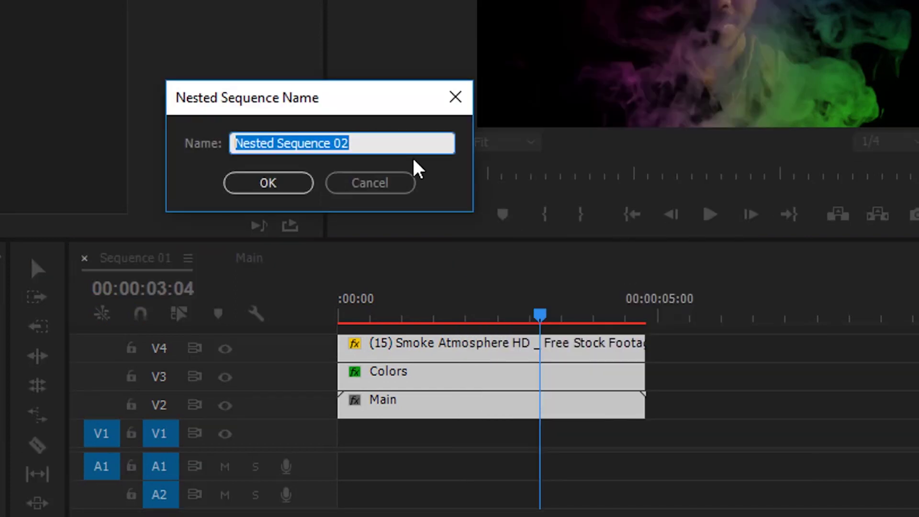
pyautogui.write('Color smoke')
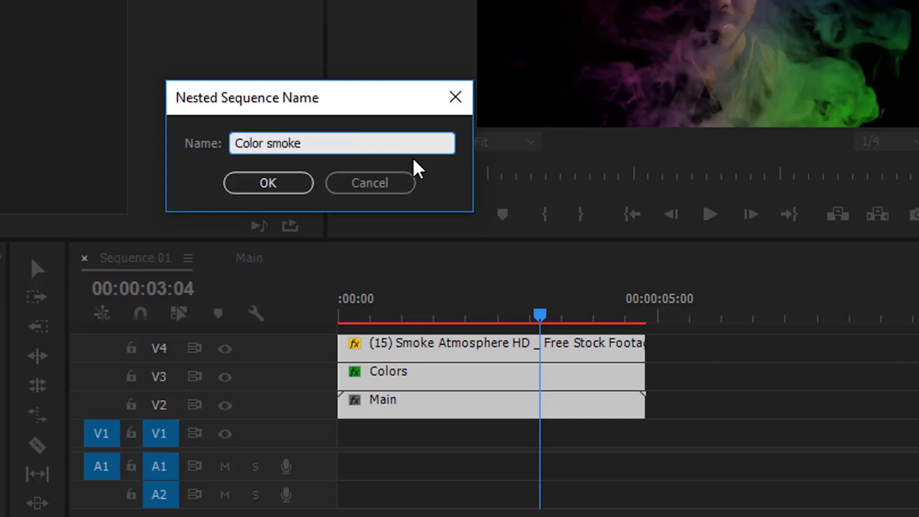
pyautogui.press('Return')
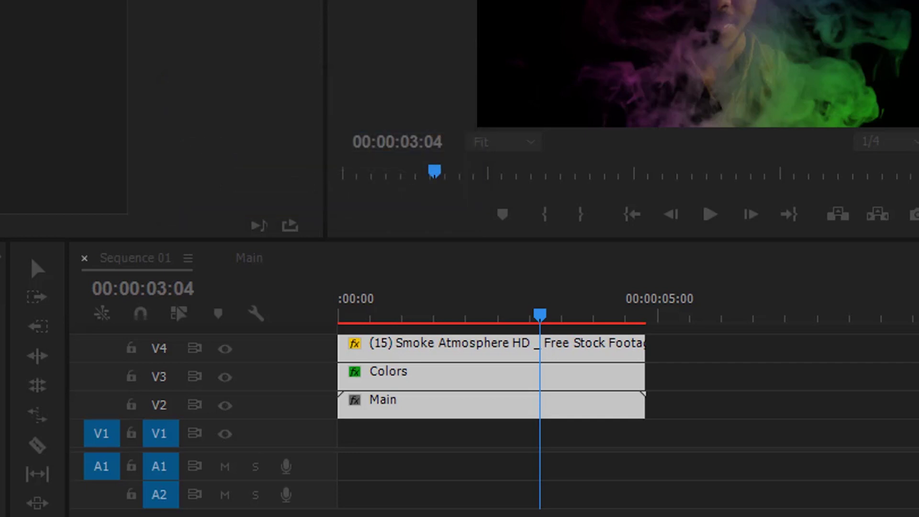
# - Enlarge the V2 track and add a speed keyframe on Color smoke about two seconds in
pyautogui.click(573, 405)
pyautogui.moveTo(281, 391); pyautogui.dragTo(281, 381)
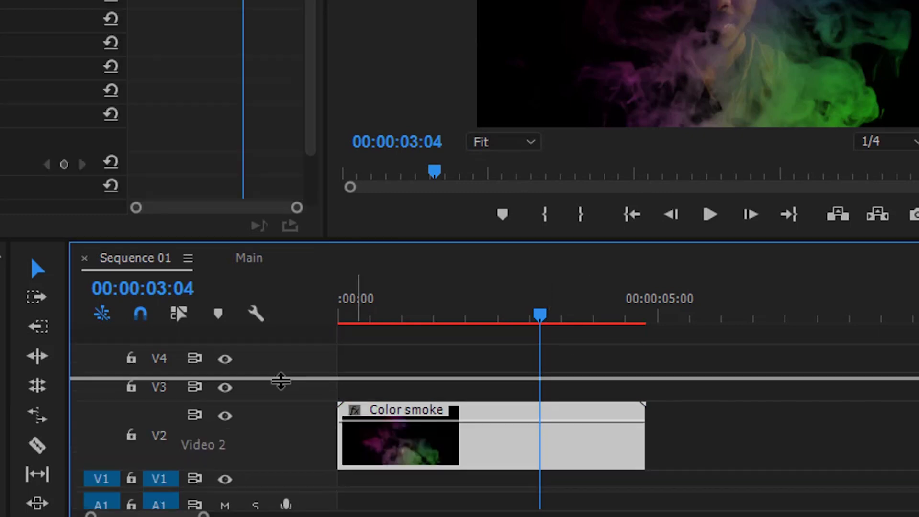
pyautogui.rightClick(489, 447)
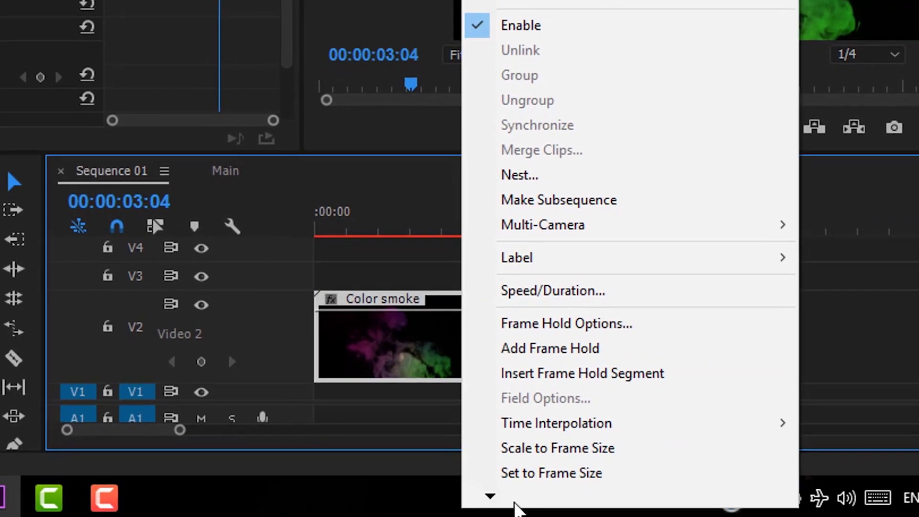
pyautogui.moveTo(515, 502)
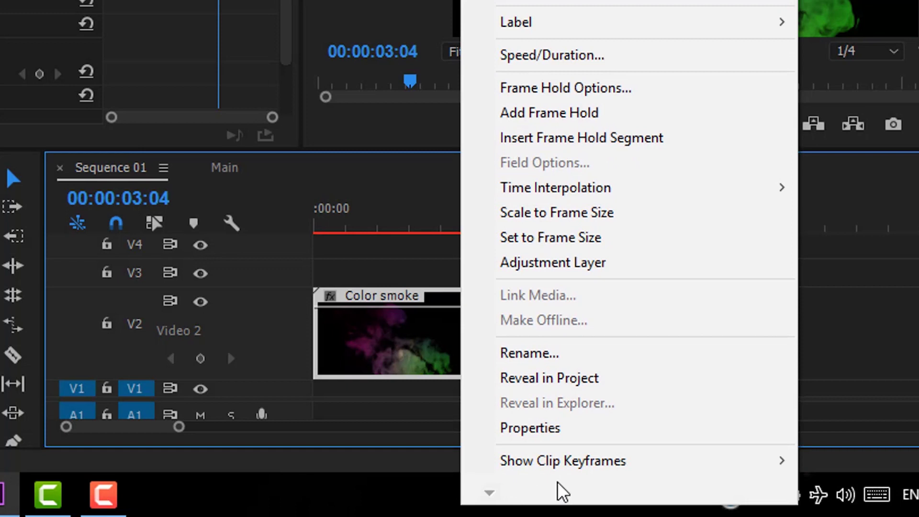
pyautogui.moveTo(792, 462)
pyautogui.moveTo(877, 463)
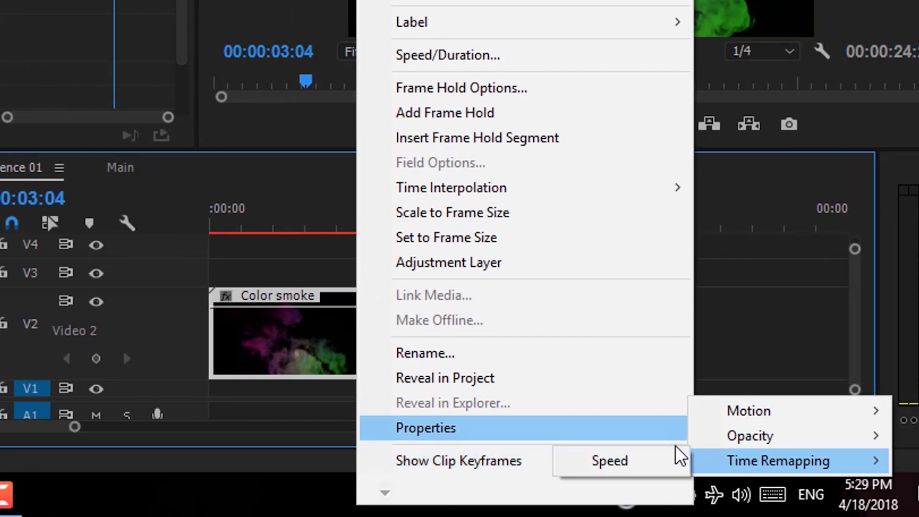
pyautogui.click(639, 462)
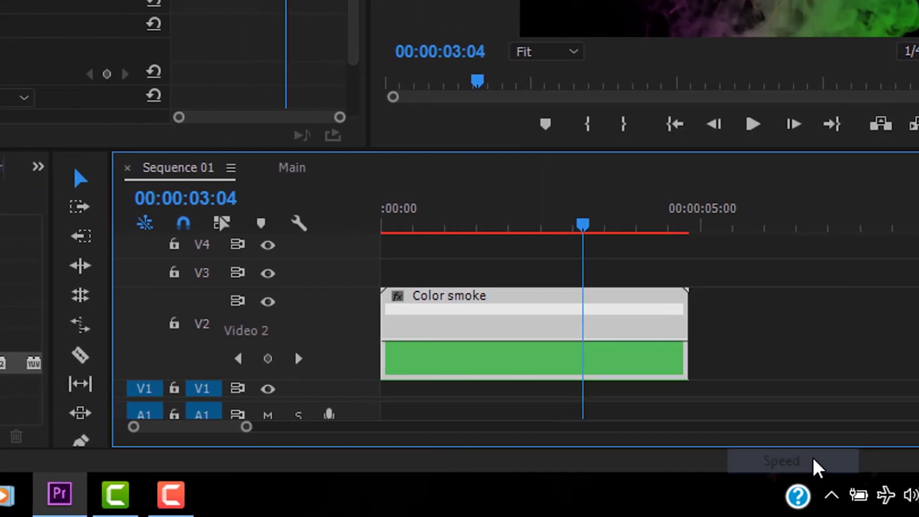
pyautogui.click(82, 438)
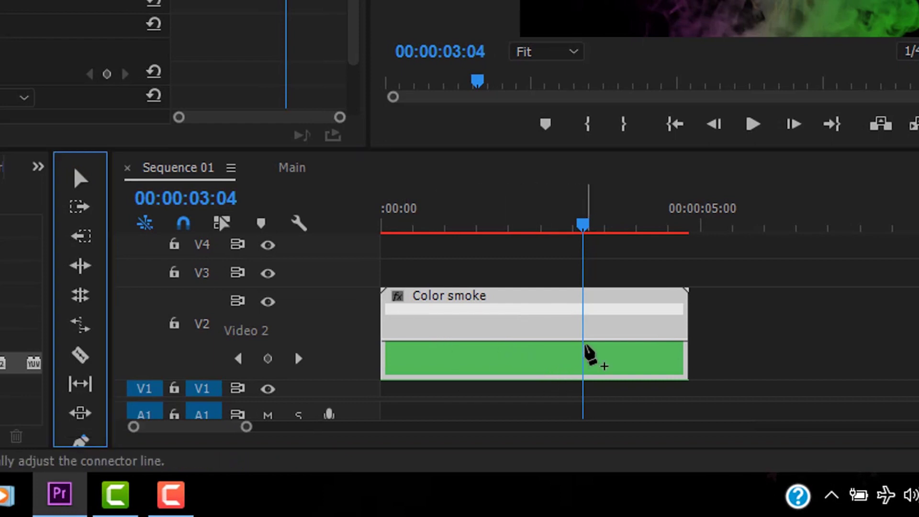
pyautogui.moveTo(587, 232); pyautogui.dragTo(566, 253)
pyautogui.click(561, 342)
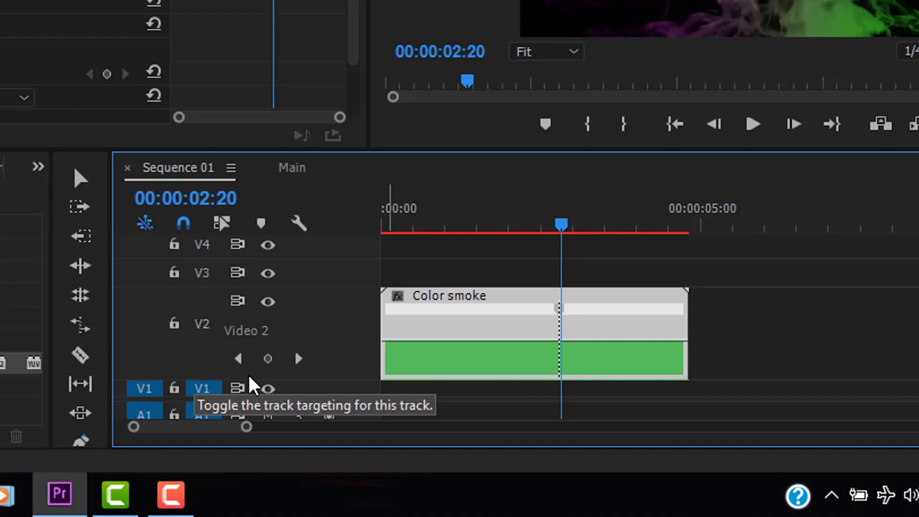
# - Spread the keyframe into a gradual ramp, slow the clip after it to 64%, and preview
pyautogui.click(79, 184)
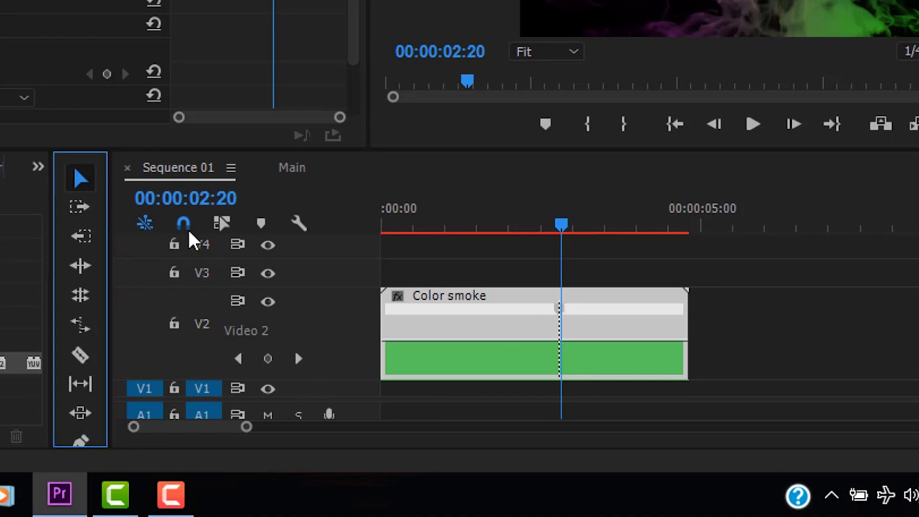
pyautogui.moveTo(565, 311); pyautogui.dragTo(599, 322)
pyautogui.moveTo(614, 352); pyautogui.dragTo(618, 359)
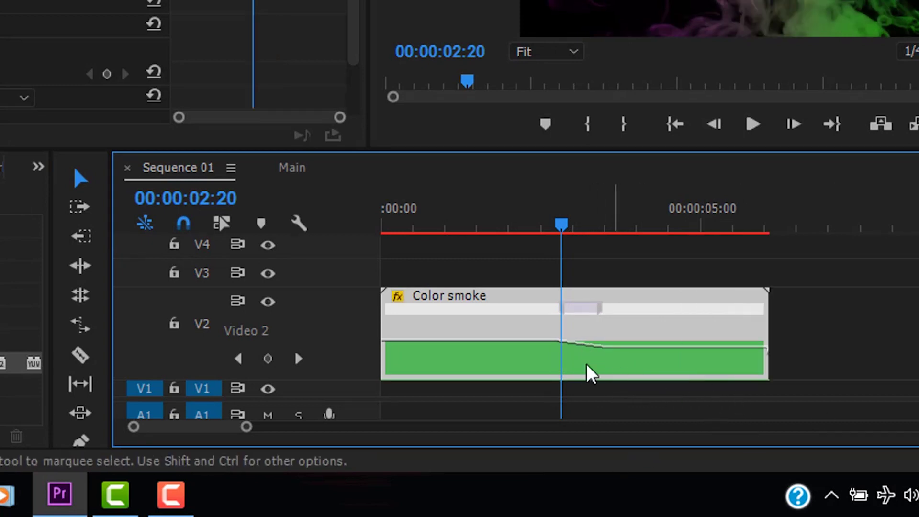
pyautogui.click(599, 311)
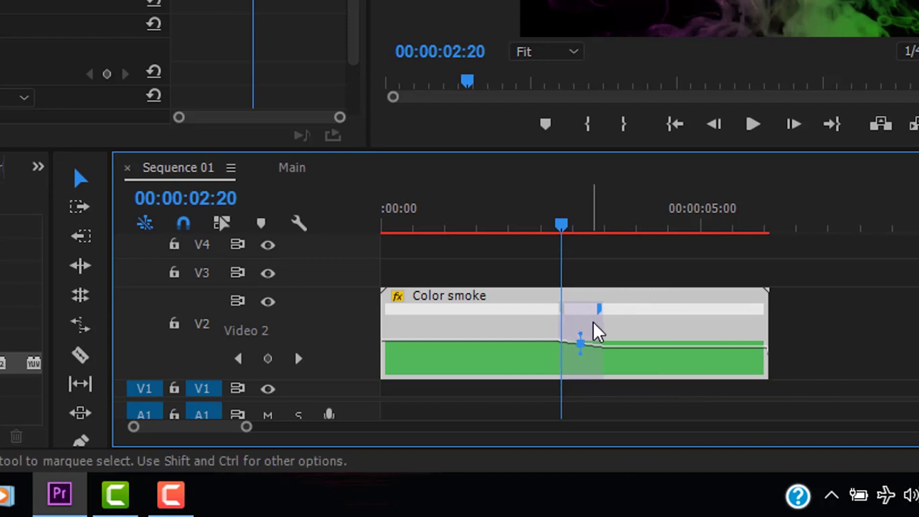
pyautogui.click(570, 337)
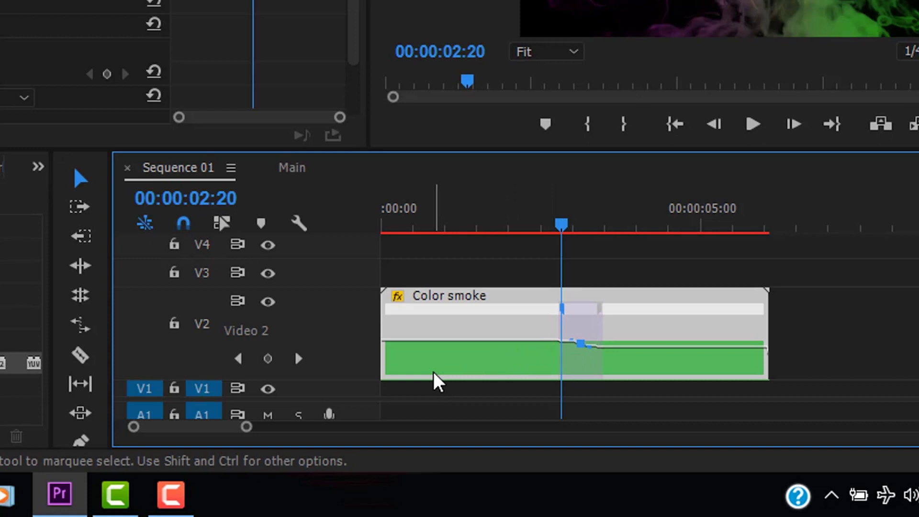
pyautogui.click(549, 222)
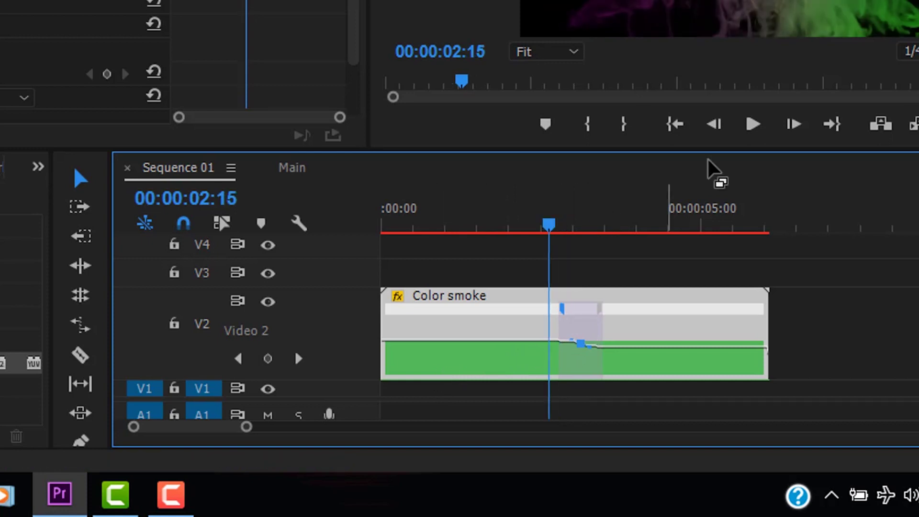
pyautogui.click(753, 126)
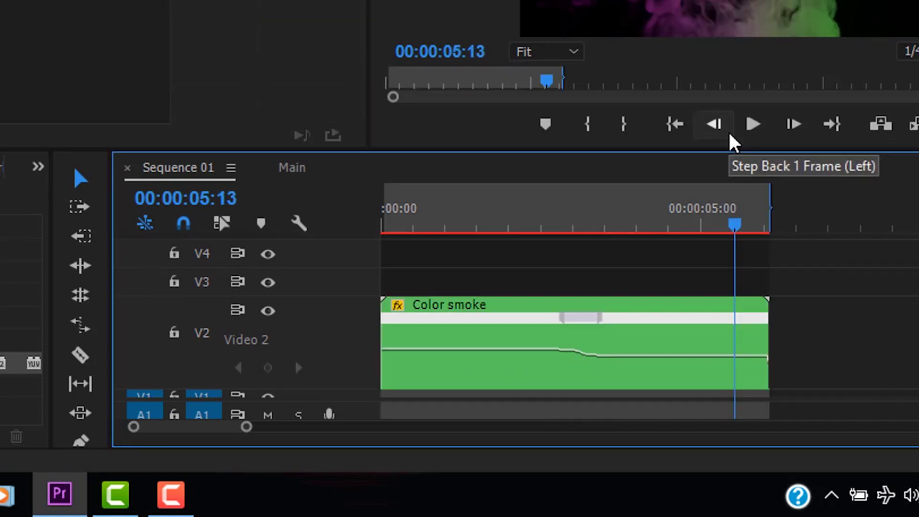
pyautogui.click(693, 223)
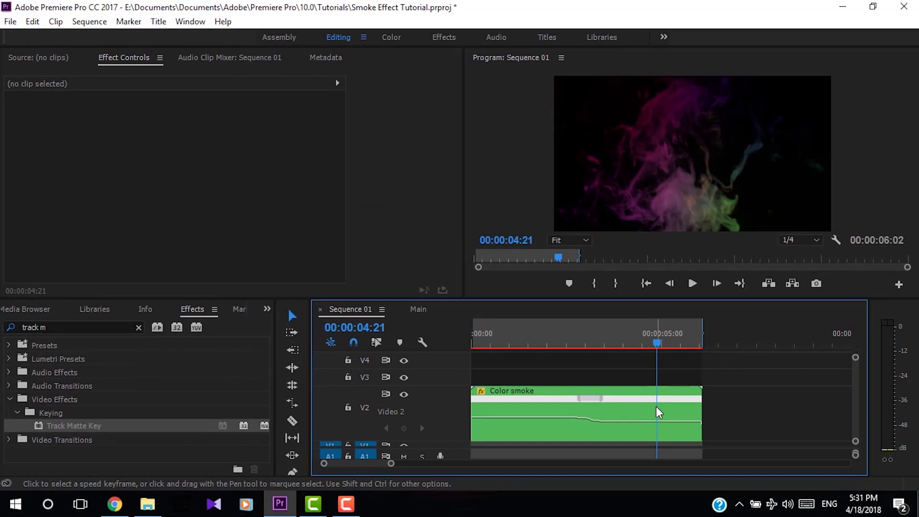
pyautogui.click(693, 333)
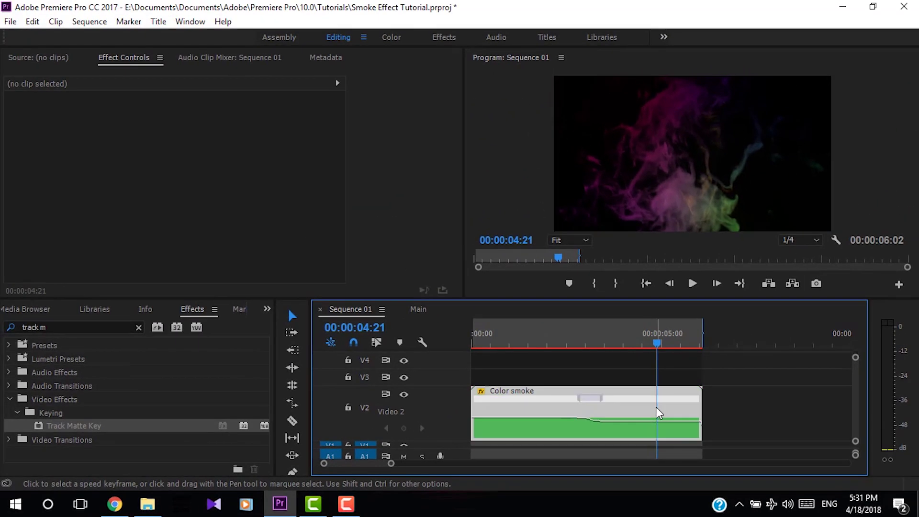
# - Inside Color smoke, add a default dissolve at the Main clip's end and shorten it
pyautogui.doubleClick(657, 412)
pyautogui.moveTo(637, 335); pyautogui.dragTo(625, 337)
pyautogui.click(646, 374)
pyautogui.rightClick(647, 374)
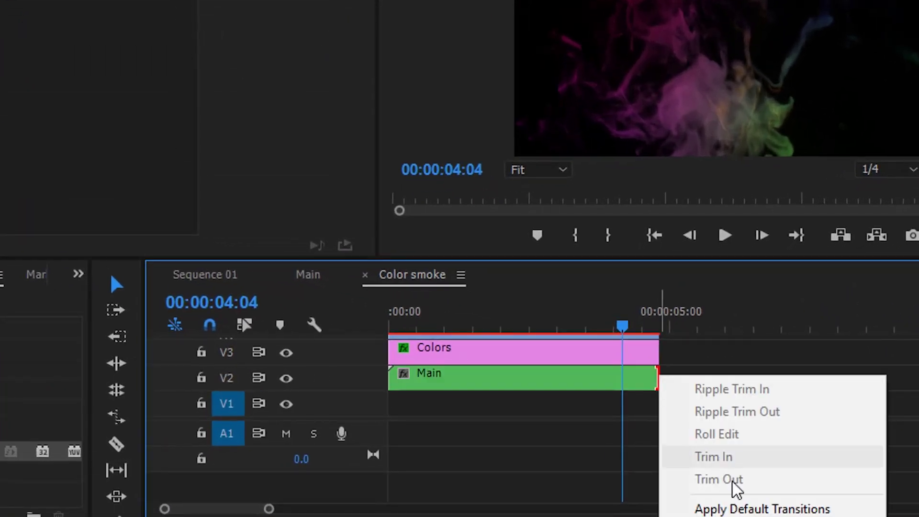
pyautogui.click(718, 508)
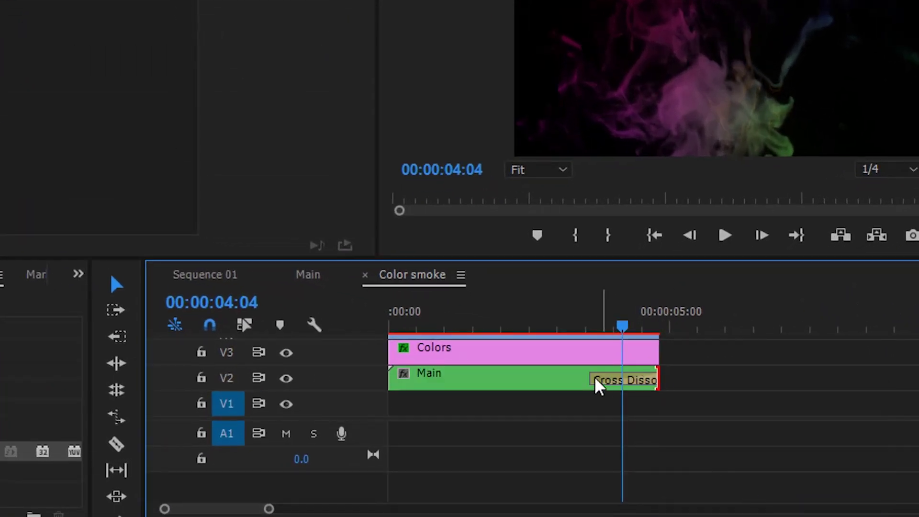
pyautogui.moveTo(597, 386); pyautogui.dragTo(640, 379)
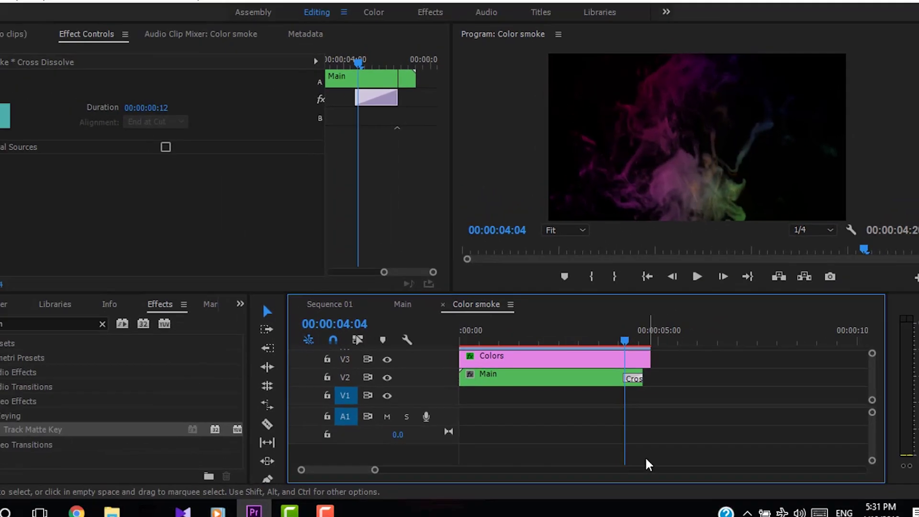
# - In Sequence 01, add a default Cross Dissolve at the end of the Color smoke clip
pyautogui.click(331, 302)
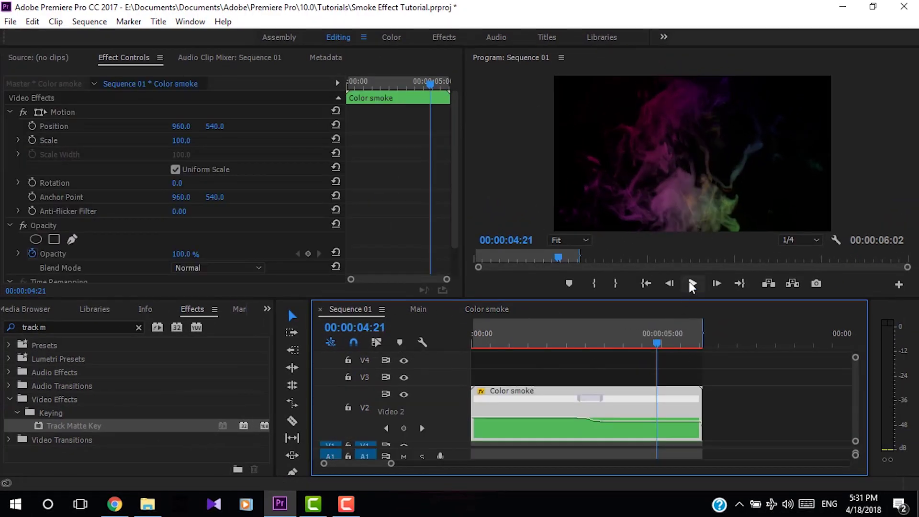
pyautogui.click(692, 284)
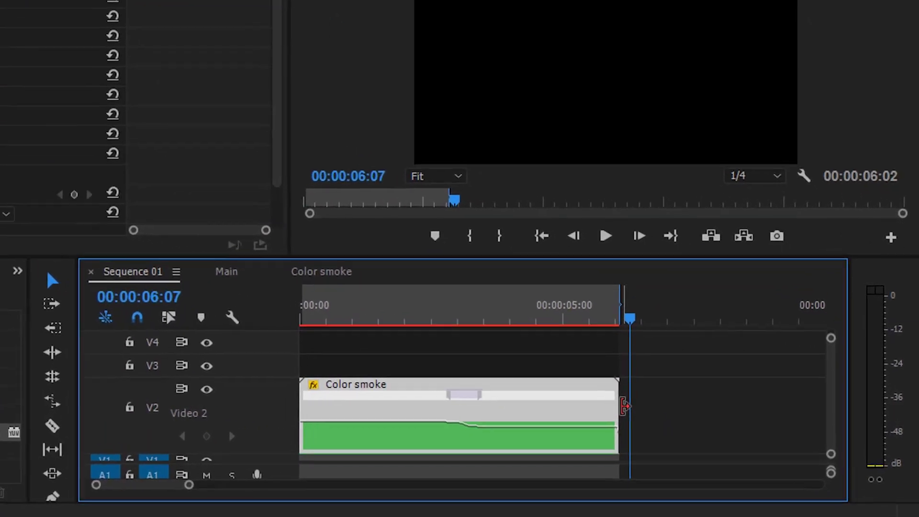
pyautogui.rightClick(623, 406)
pyautogui.click(671, 375)
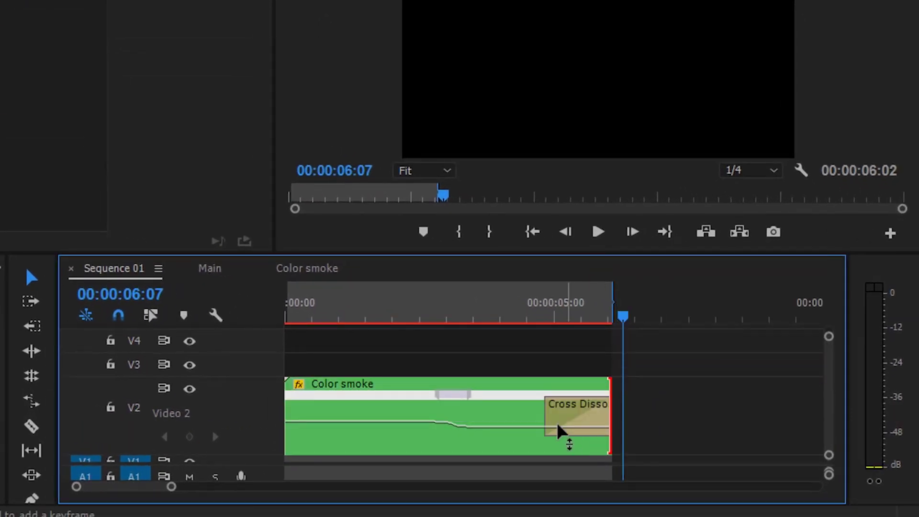
pyautogui.moveTo(545, 420); pyautogui.dragTo(601, 415)
pyautogui.hotkey('ctrl', 'z')
pyautogui.click(562, 345)
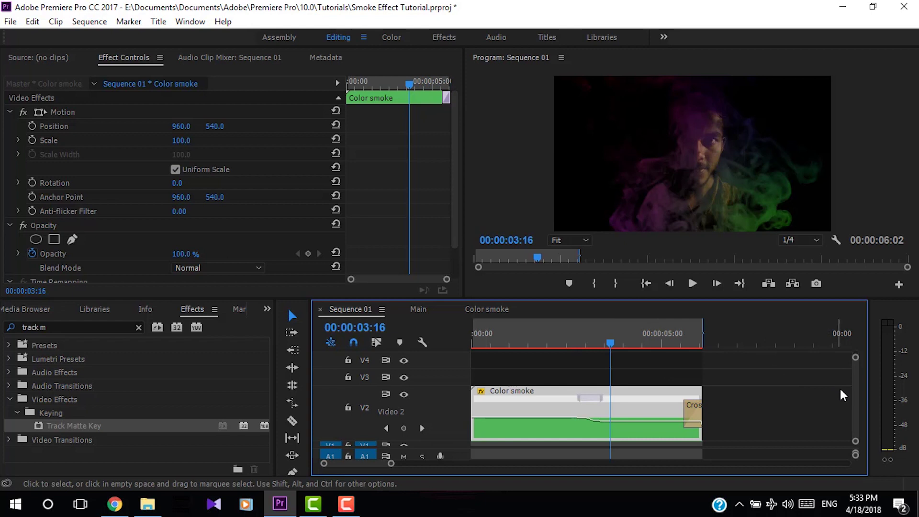
pyautogui.scroll(-1, 857, 403)
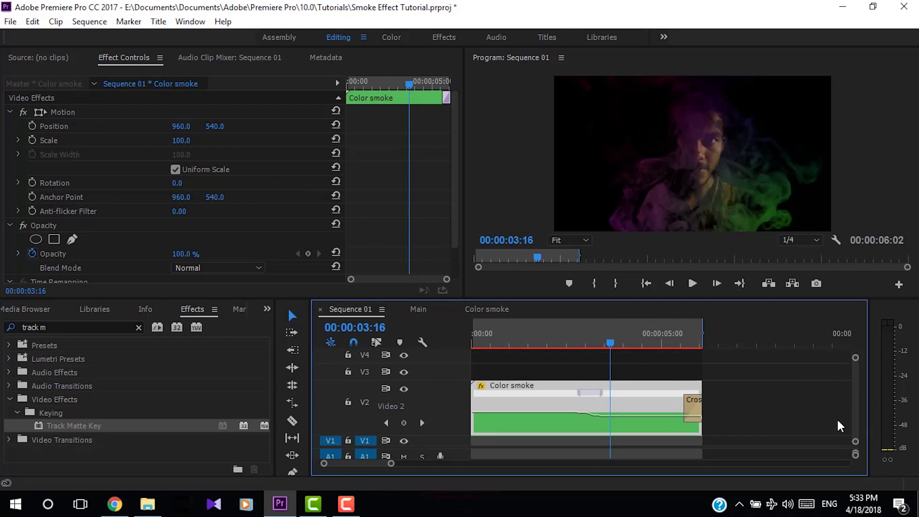
# - Show the Project panel and import the Suspense Music file
pyautogui.click(38, 310)
pyautogui.click(266, 309)
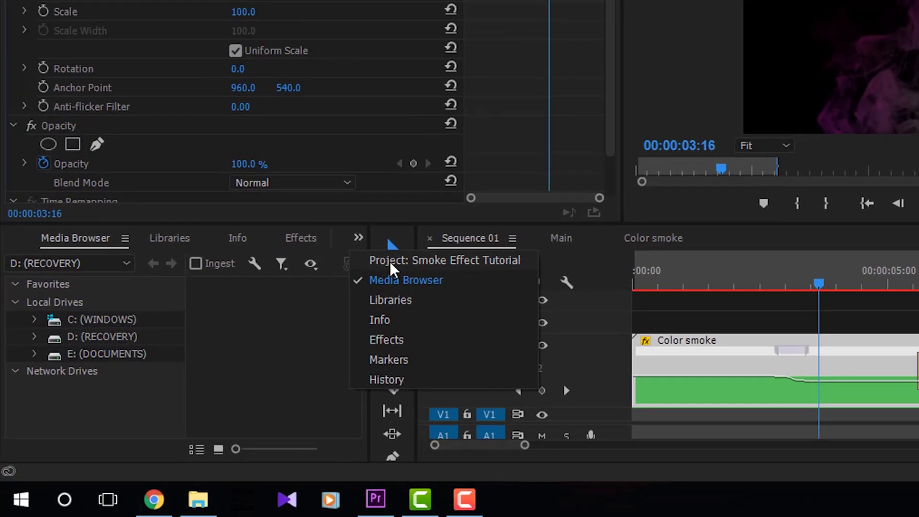
pyautogui.click(390, 261)
pyautogui.scroll(-1, 118, 331)
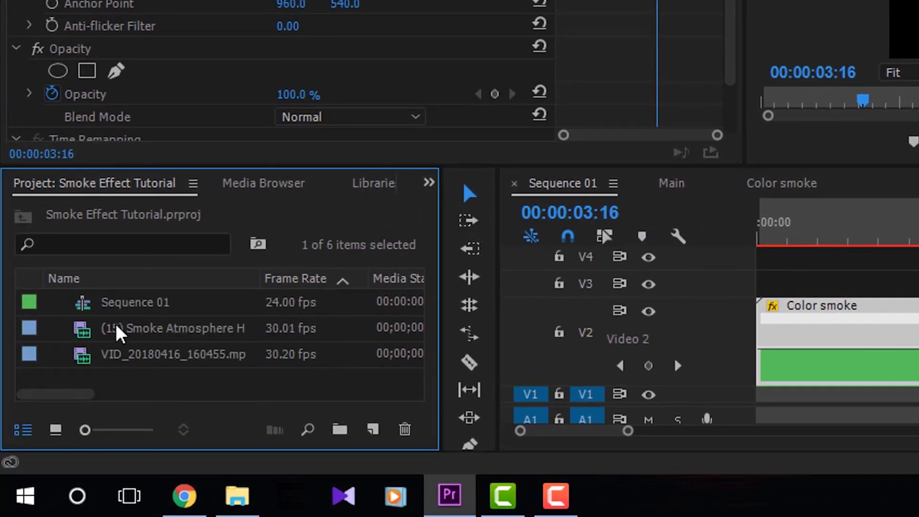
pyautogui.rightClick(203, 382)
pyautogui.click(297, 337)
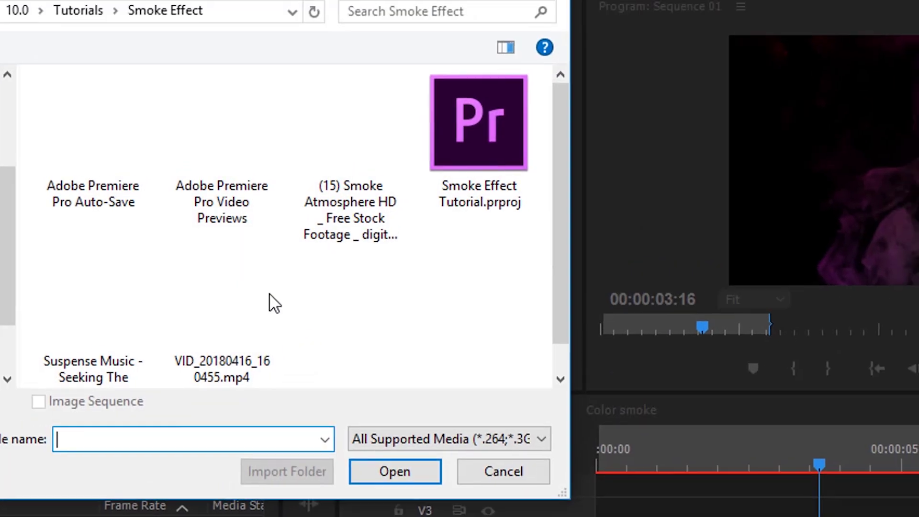
pyautogui.doubleClick(87, 305)
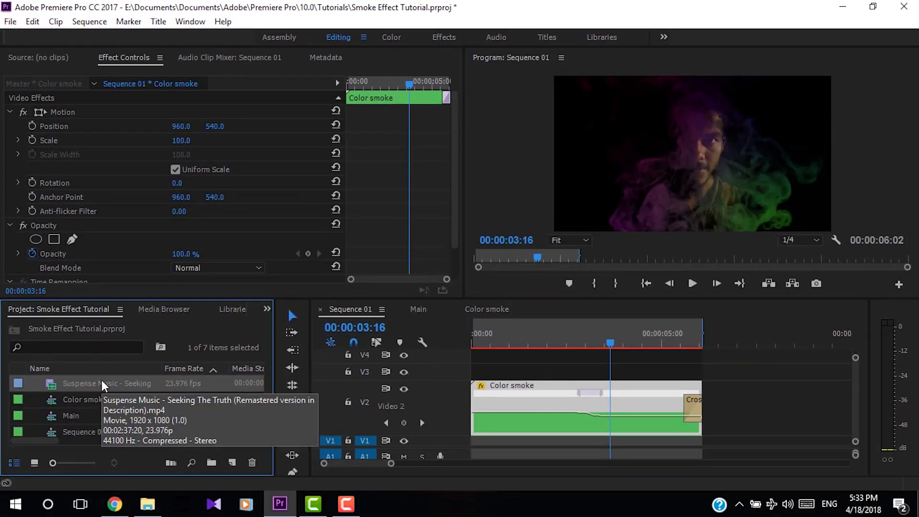
pyautogui.click(101, 384)
pyautogui.doubleClick(99, 384)
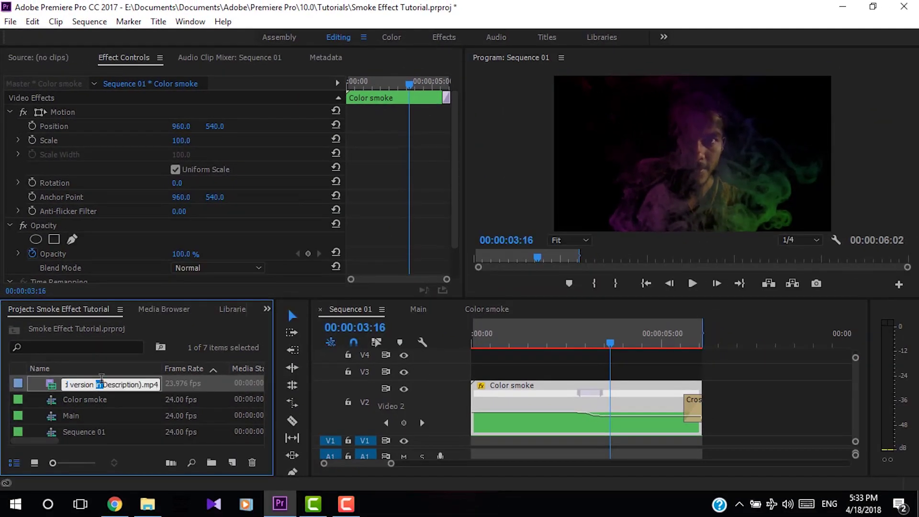
# - Preview the music in the Source monitor and mark its out point at about 00:00:12:19
pyautogui.doubleClick(180, 383)
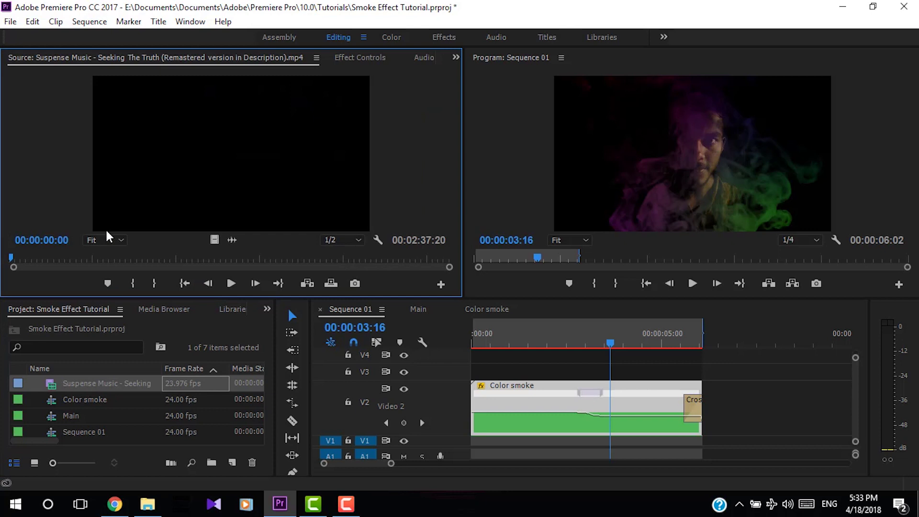
pyautogui.moveTo(49, 259); pyautogui.dragTo(20, 258)
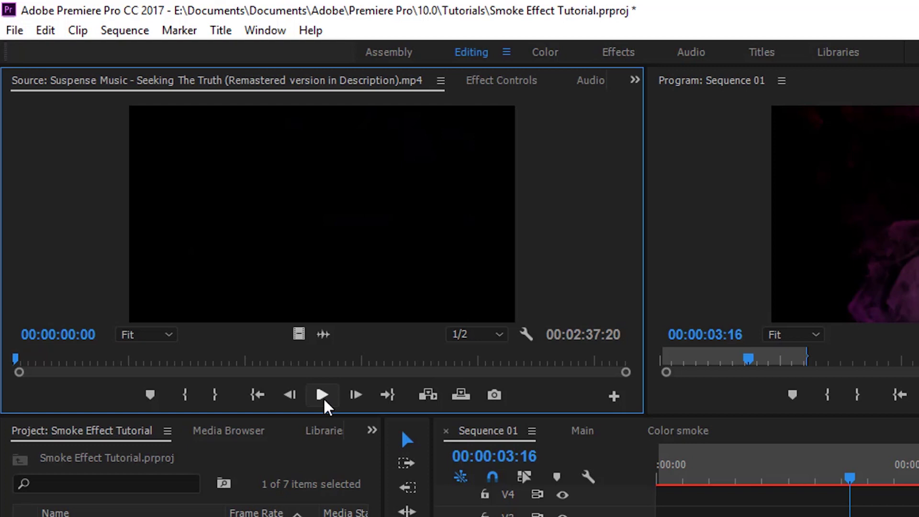
pyautogui.click(323, 400)
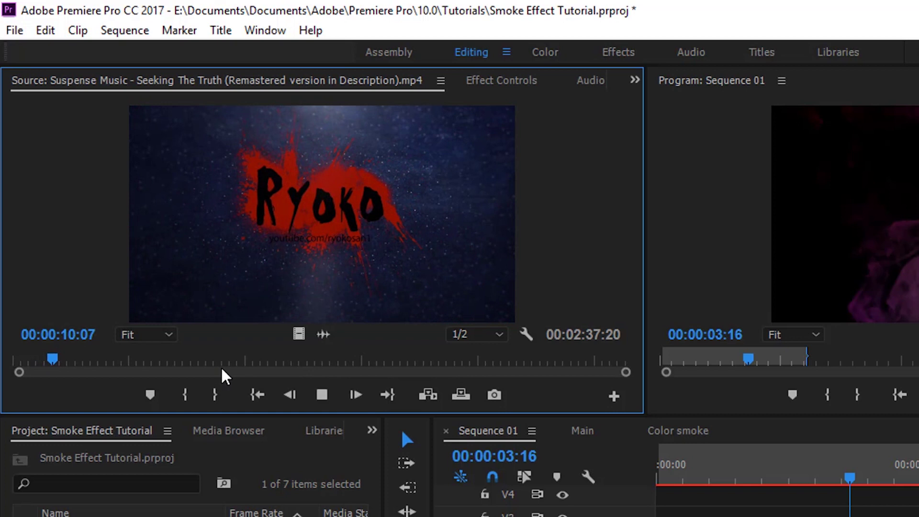
pyautogui.click(220, 397)
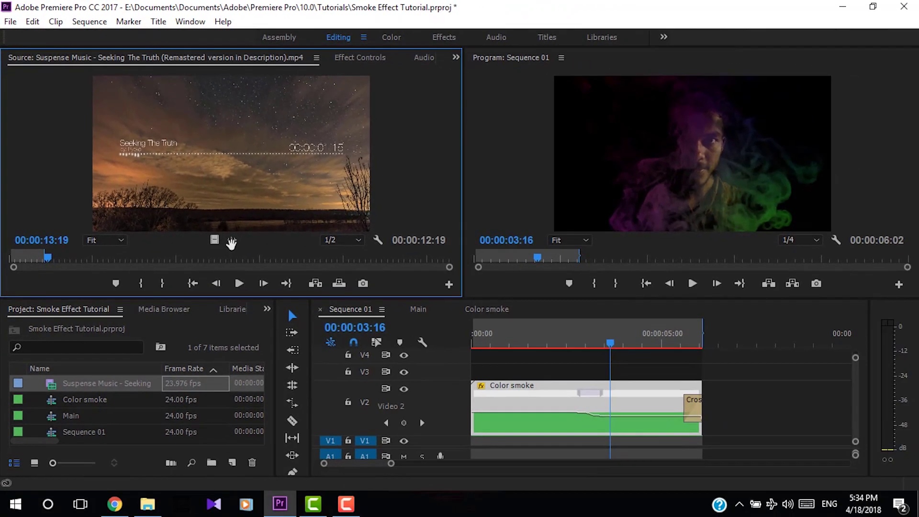
pyautogui.click(324, 334)
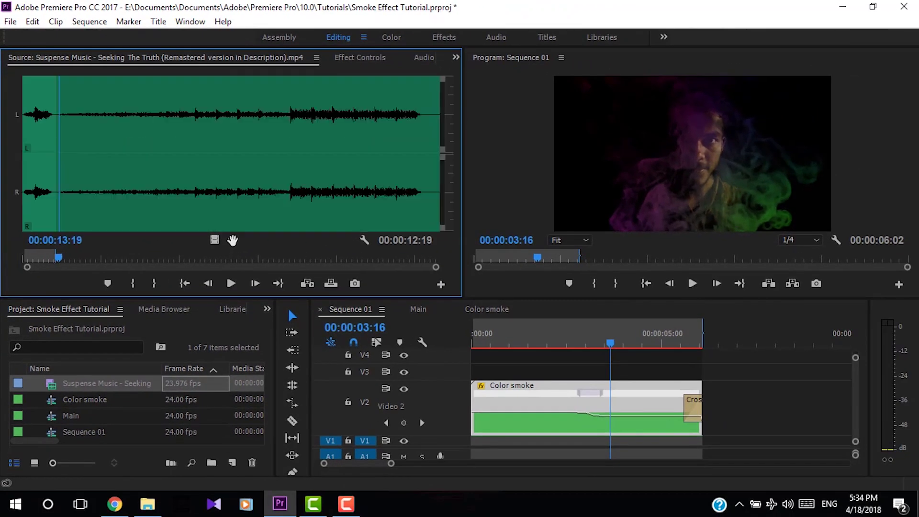
# - Place the Suspense Music on A1 under Color smoke, trim its start and align it to the sequence start
pyautogui.moveTo(727, 473); pyautogui.dragTo(470, 457)
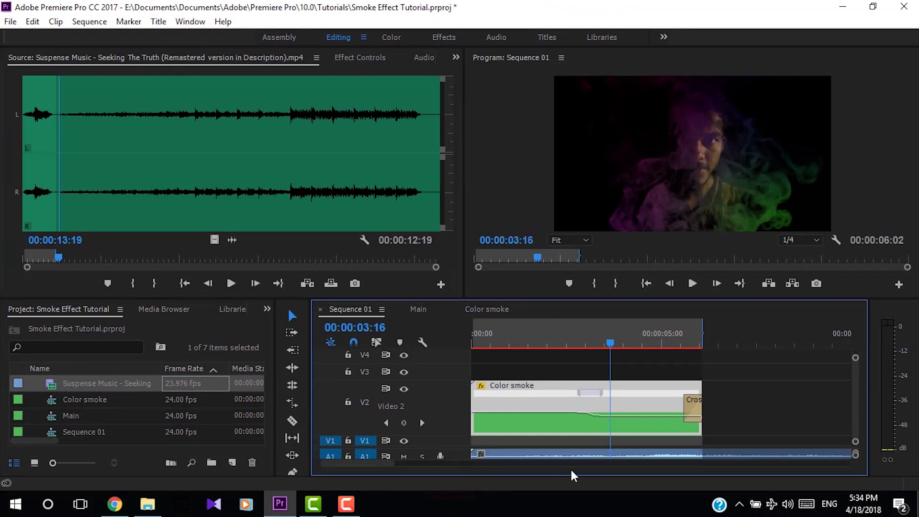
pyautogui.moveTo(390, 467); pyautogui.dragTo(420, 476)
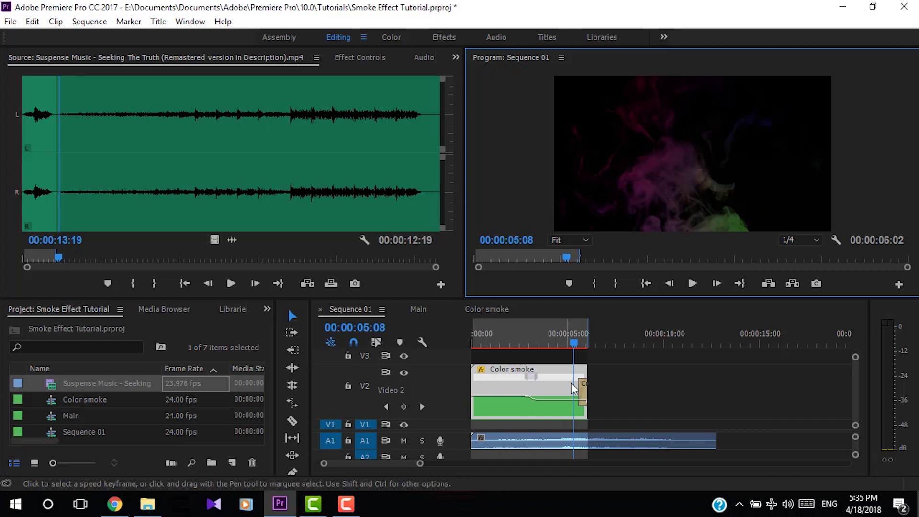
pyautogui.click(536, 338)
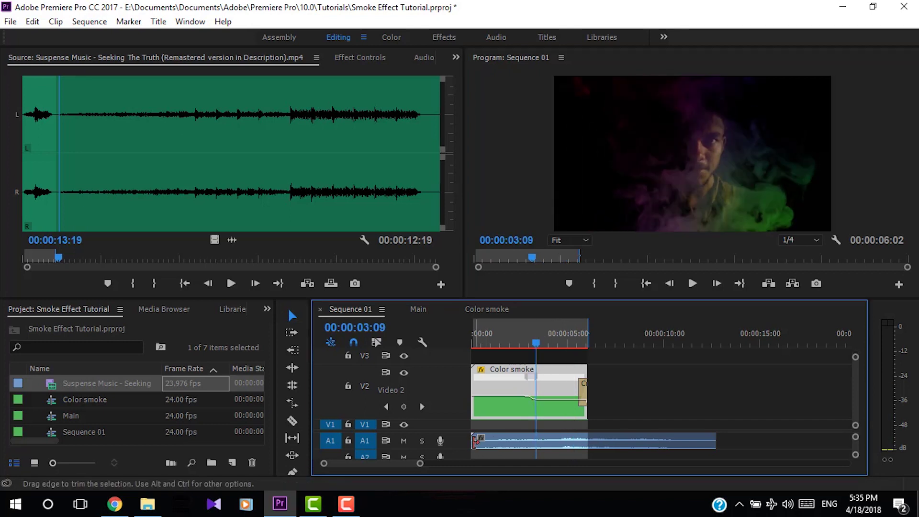
pyautogui.moveTo(478, 445); pyautogui.dragTo(506, 445)
pyautogui.moveTo(595, 443); pyautogui.dragTo(552, 443)
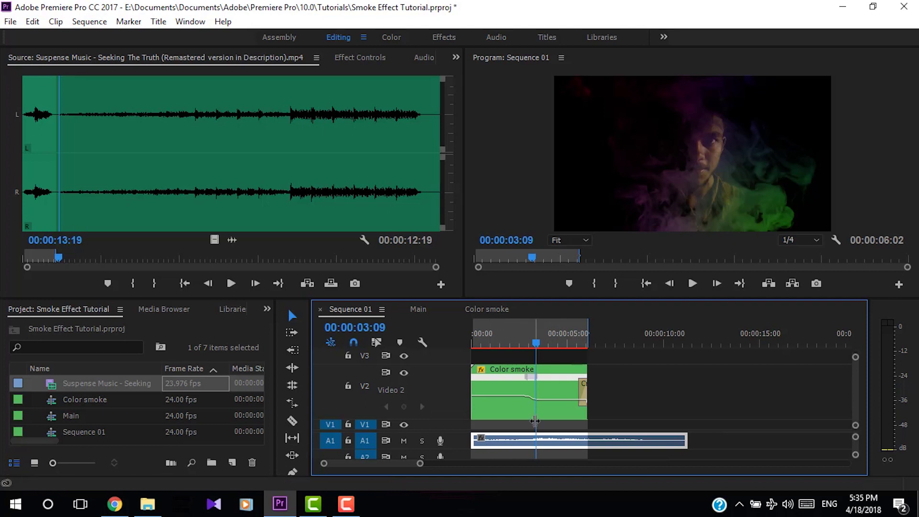
pyautogui.moveTo(520, 339)
pyautogui.mouseDown()
pyautogui.moveTo(542, 344)
pyautogui.moveTo(505, 341)
pyautogui.mouseUp()
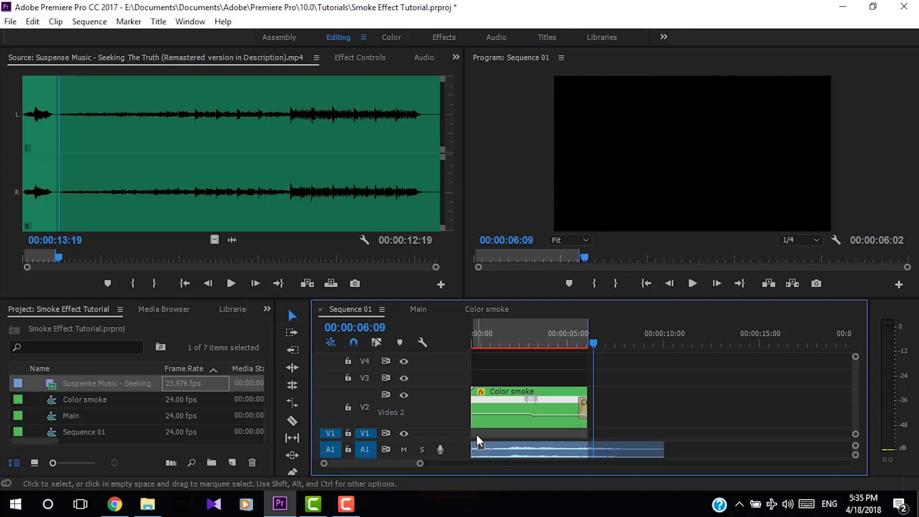
# - Add a new 1920×1080, 24 fps Black Video item to the project, then switch to the Color smoke sequence
pyautogui.scroll(-3, 223, 430)
pyautogui.rightClick(221, 434)
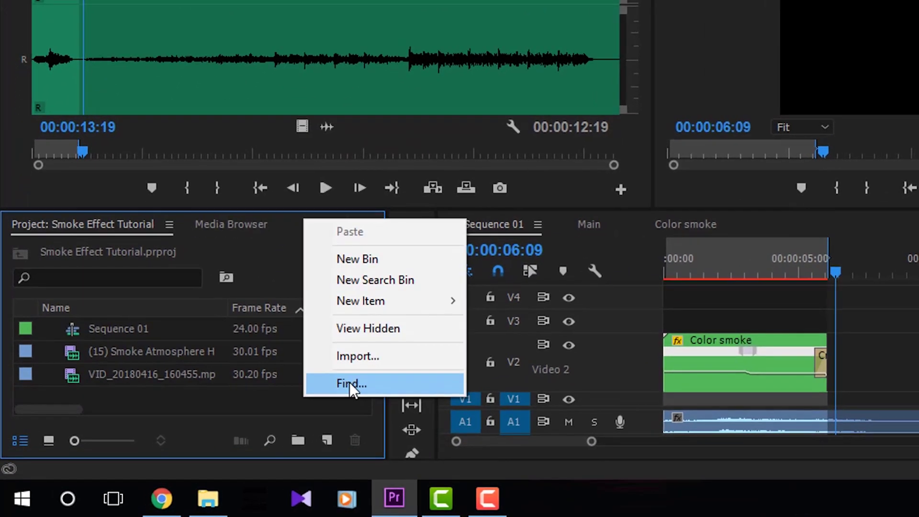
pyautogui.moveTo(378, 311)
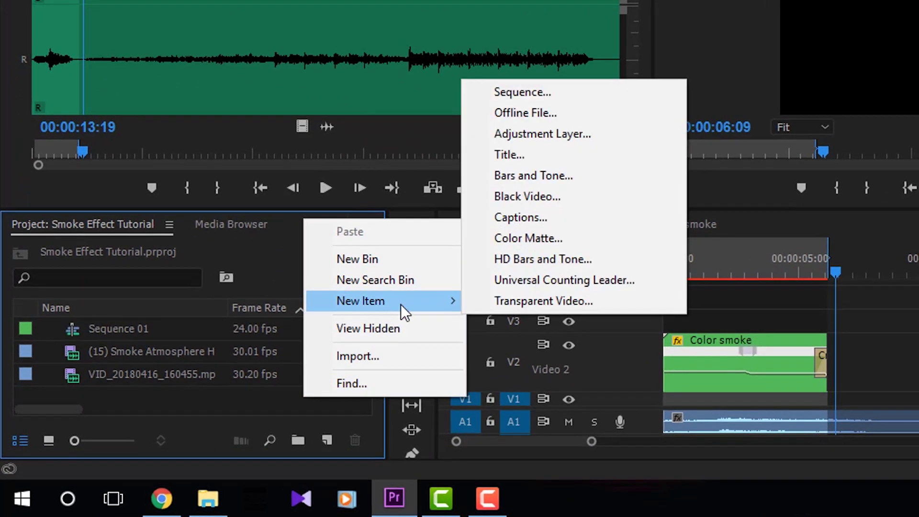
pyautogui.click(564, 196)
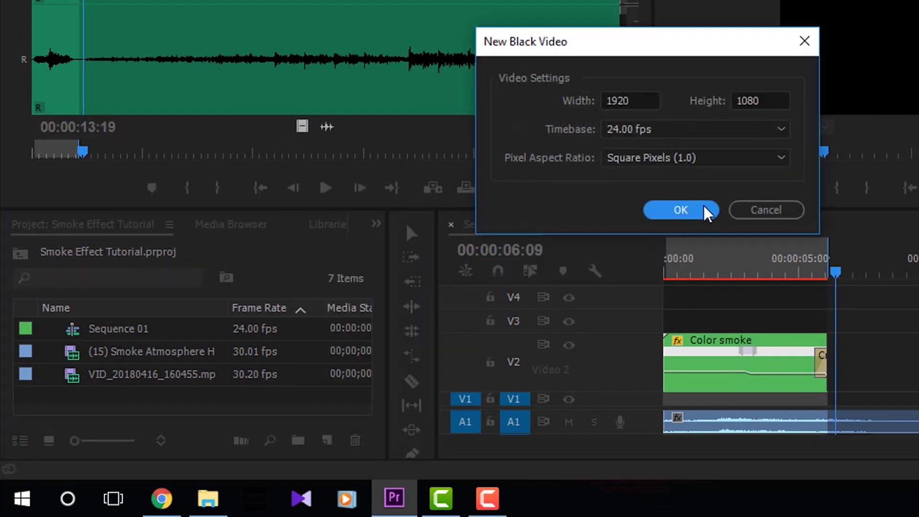
pyautogui.click(690, 214)
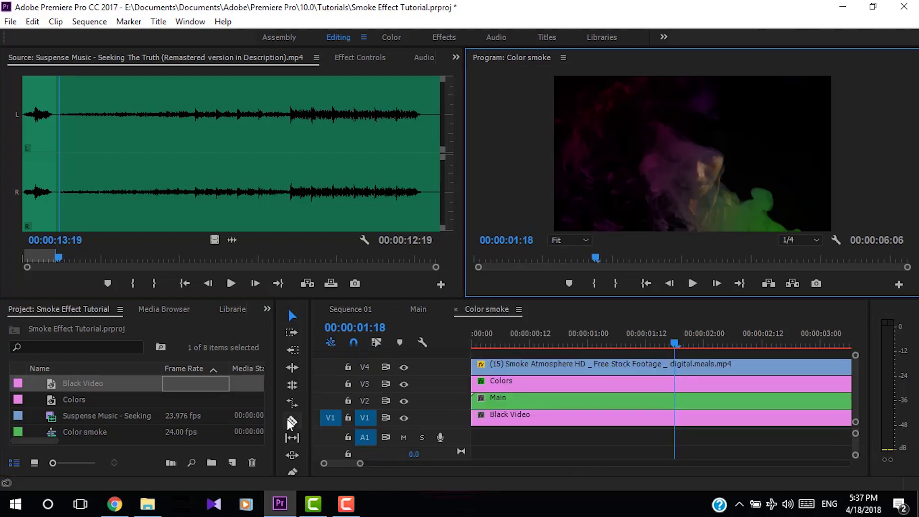
pyautogui.click(292, 421)
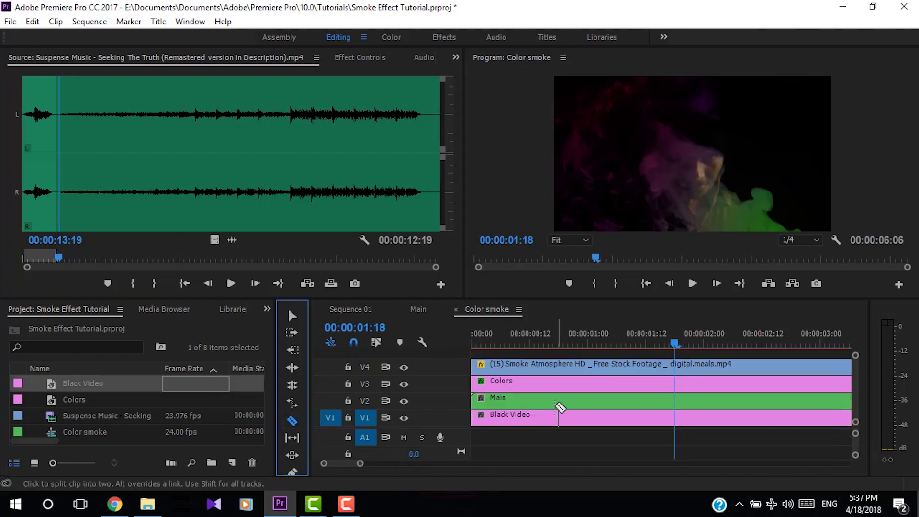
# - Razor-cut the V2 Main clip every frame or two from about 0:18 to 1:00
pyautogui.keyDown('shift'); pyautogui.click(549, 404); pyautogui.keyUp('shift')
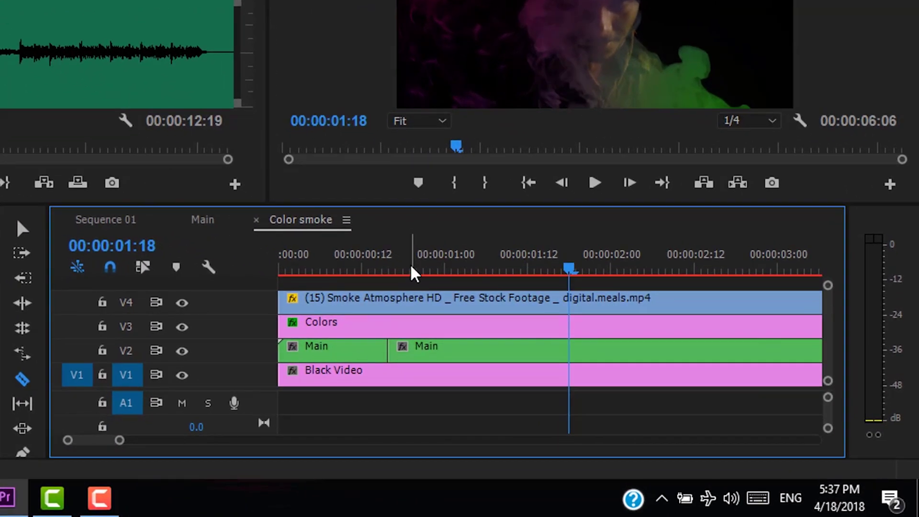
pyautogui.click(550, 342)
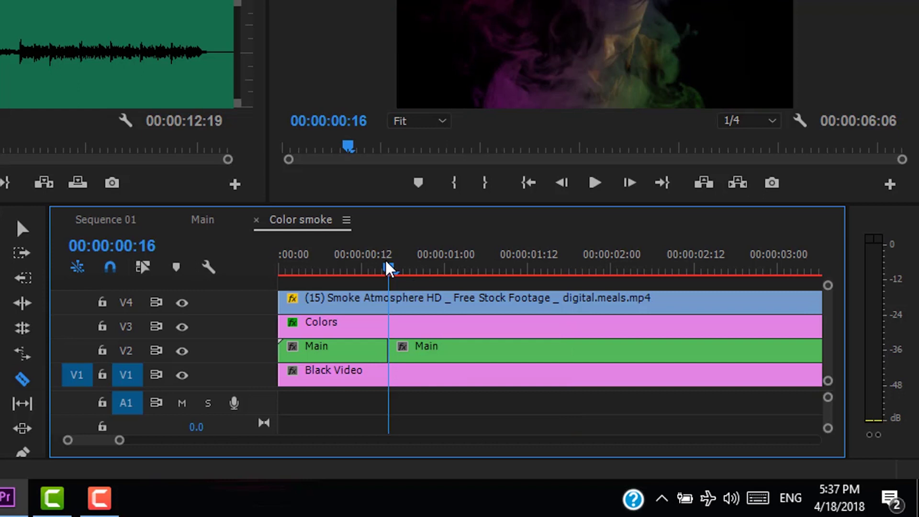
pyautogui.press('Right')
pyautogui.press('Right')
pyautogui.click(403, 353)
pyautogui.press('Right')
pyautogui.press('Right')
pyautogui.click(417, 357)
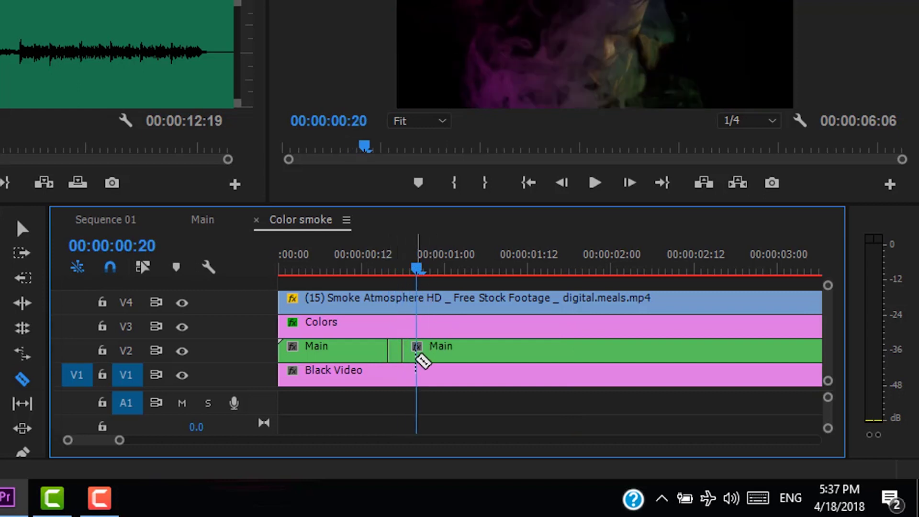
pyautogui.press('Right')
pyautogui.press('Right')
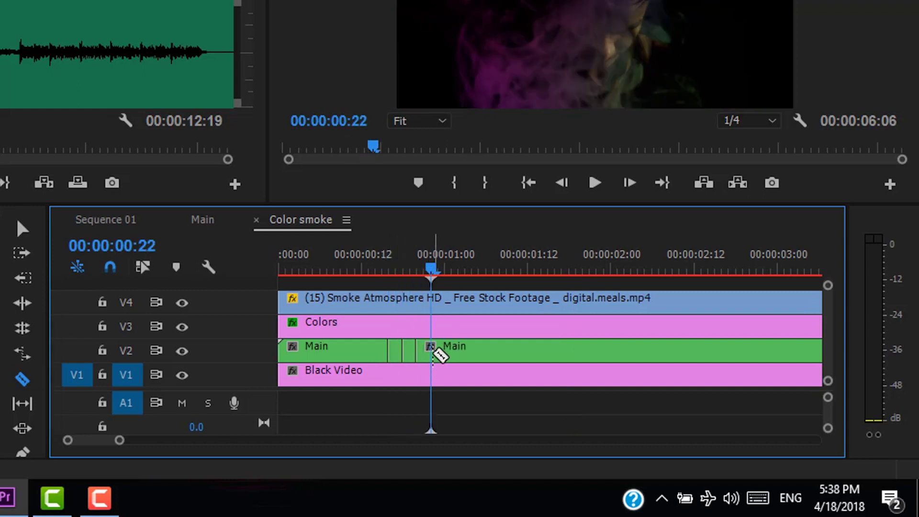
pyautogui.click(432, 357)
pyautogui.press('Right')
pyautogui.press('Right')
pyautogui.click(447, 358)
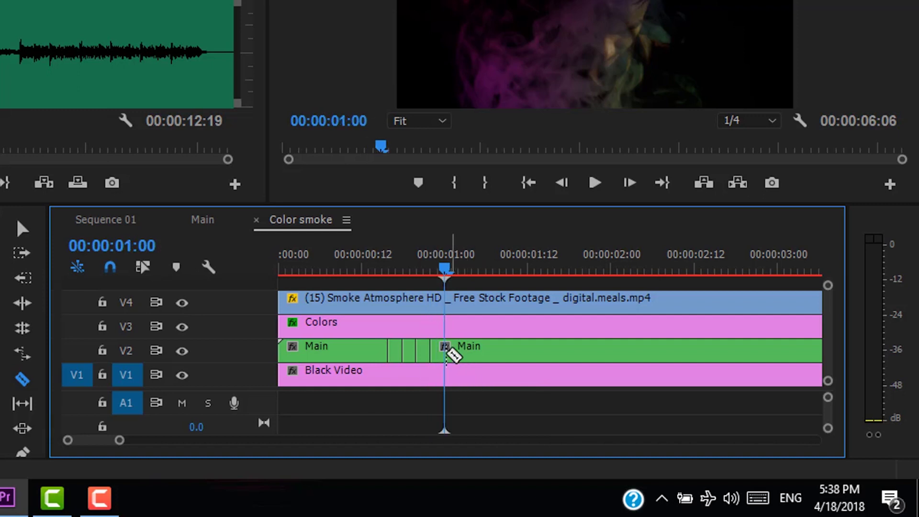
pyautogui.click(446, 352)
# - Continue cutting Main at 1:02, 1:04, 1:08, 1:10, 1:12 and 1:14, undoing a stray cut near 1:09
pyautogui.press('Right')
pyautogui.press('Right')
pyautogui.press('Right')
pyautogui.press('Left')
pyautogui.click(475, 357)
pyautogui.press('Right')
pyautogui.press('Right')
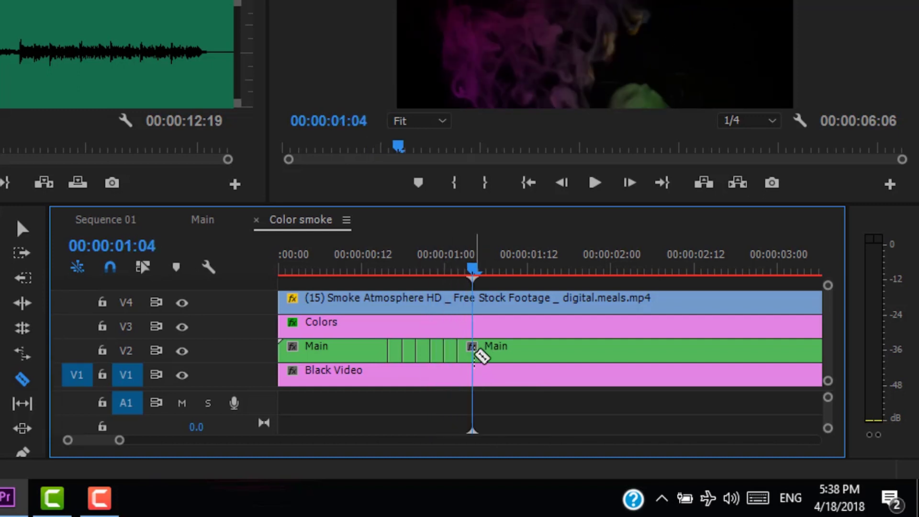
pyautogui.click(482, 354)
pyautogui.press('Right')
pyautogui.press('Right')
pyautogui.press('Right')
pyautogui.press('Right')
pyautogui.press('Right')
pyautogui.click(522, 354)
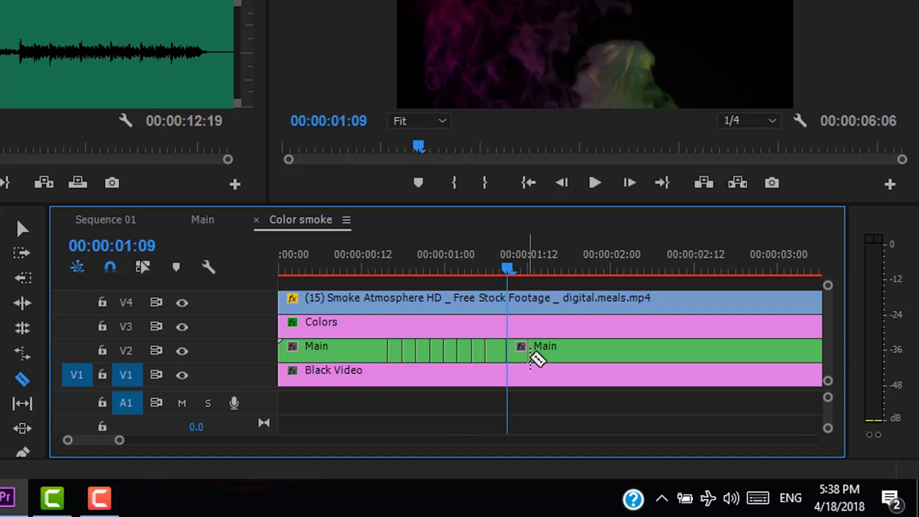
pyautogui.press('Right')
pyautogui.hotkey('ctrl', 'z')
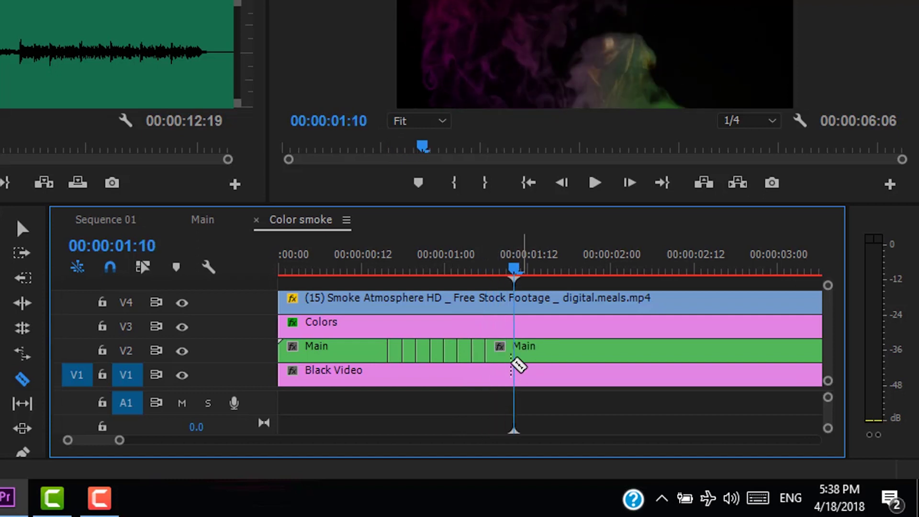
pyautogui.press('Left')
pyautogui.press('Left')
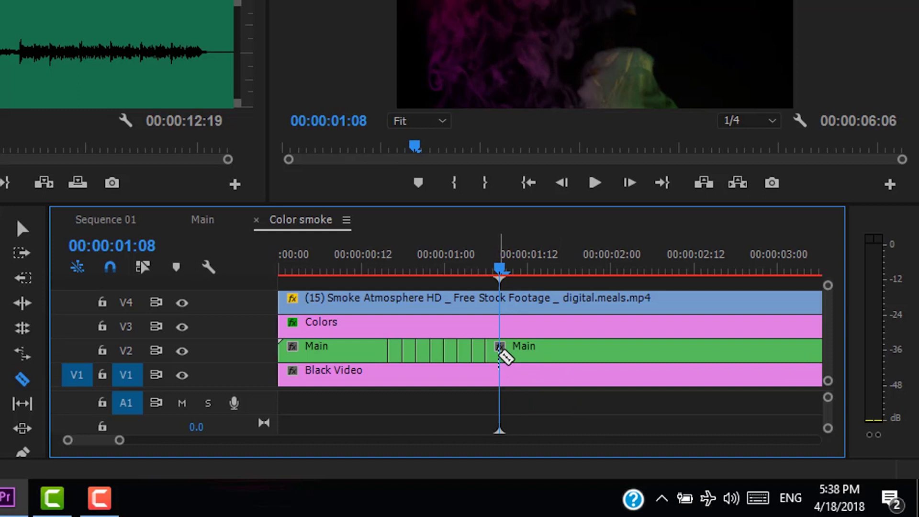
pyautogui.click(499, 352)
pyautogui.press('Right')
pyautogui.press('Right')
pyautogui.click(514, 352)
pyautogui.press('Right')
pyautogui.press('Right')
pyautogui.click(528, 351)
pyautogui.press('Right')
pyautogui.press('Right')
pyautogui.click(543, 352)
pyautogui.press('Right')
pyautogui.press('Right')
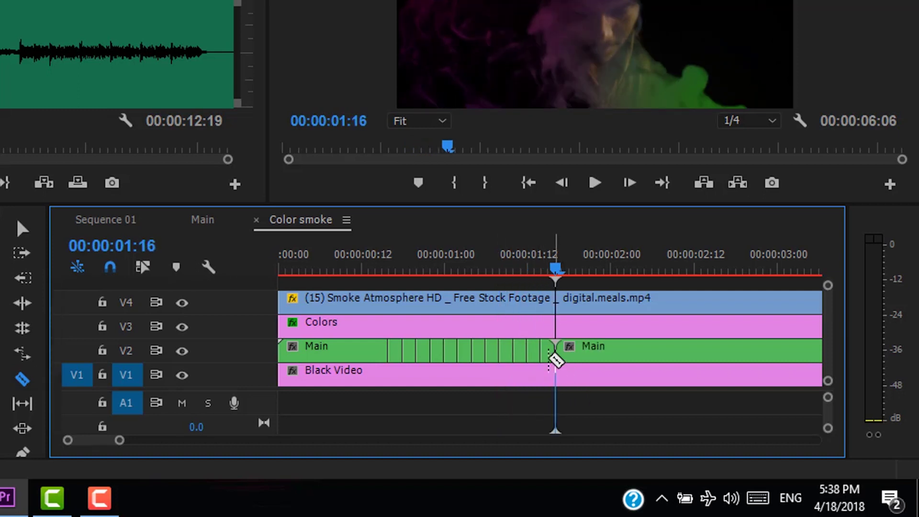
pyautogui.press('v')
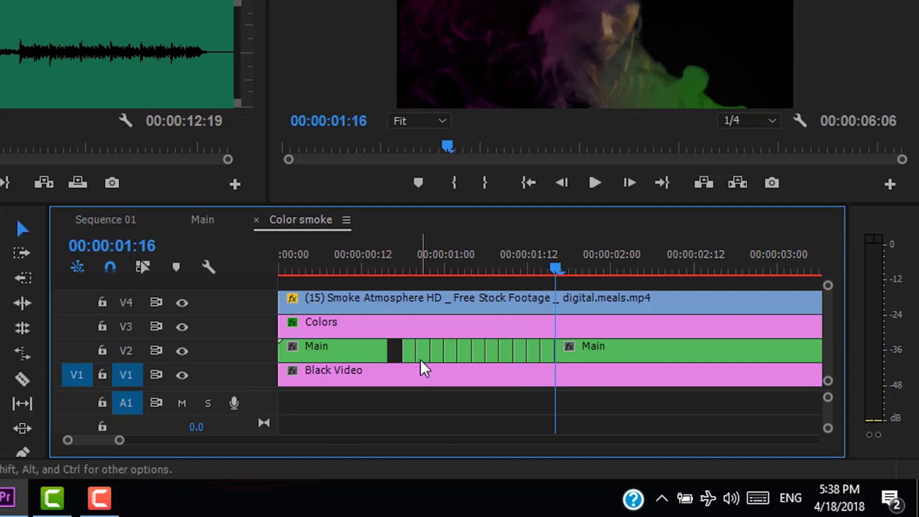
# - Delete alternating short pieces of Main to leave black gaps
pyautogui.press('Delete')
pyautogui.click(451, 352)
pyautogui.press('Delete')
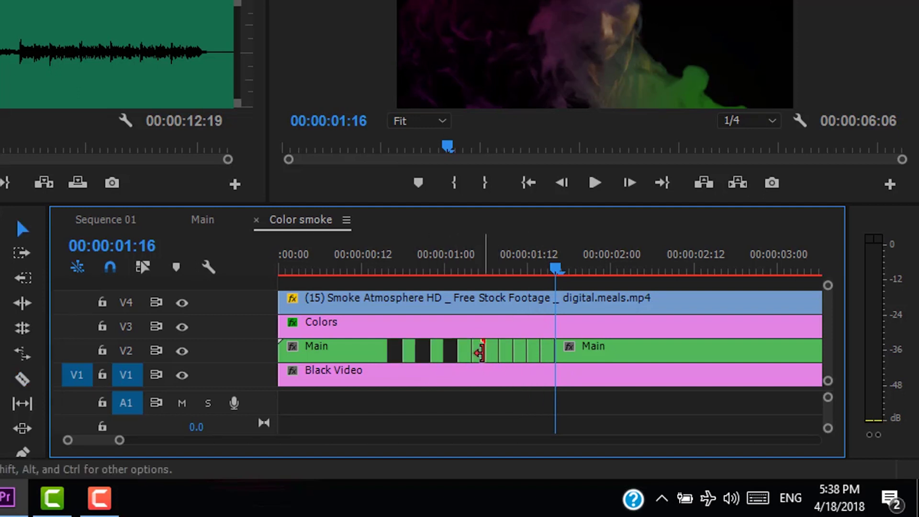
pyautogui.click(506, 358)
pyautogui.press('Delete')
pyautogui.click(533, 358)
pyautogui.press('Delete')
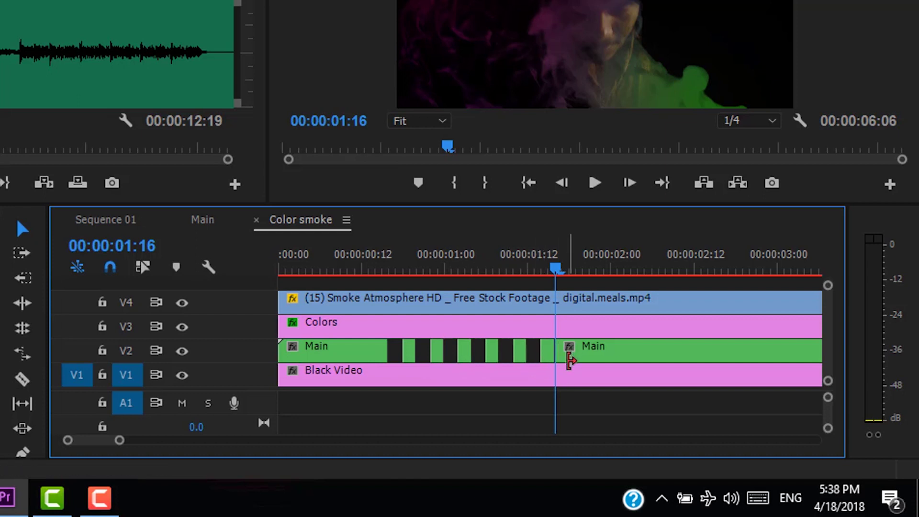
# - Add one more razor cut just after the last gap, then play back the flicker section
pyautogui.press('c')
pyautogui.click(569, 353)
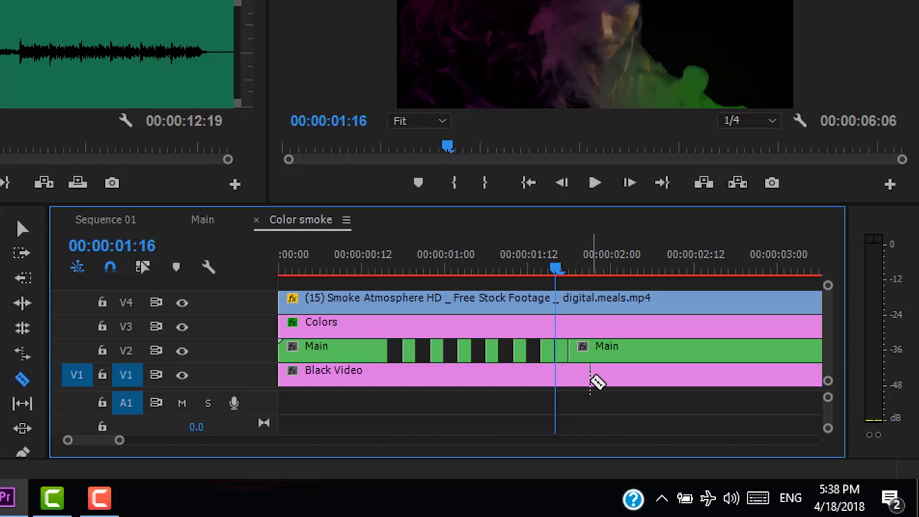
pyautogui.press('v')
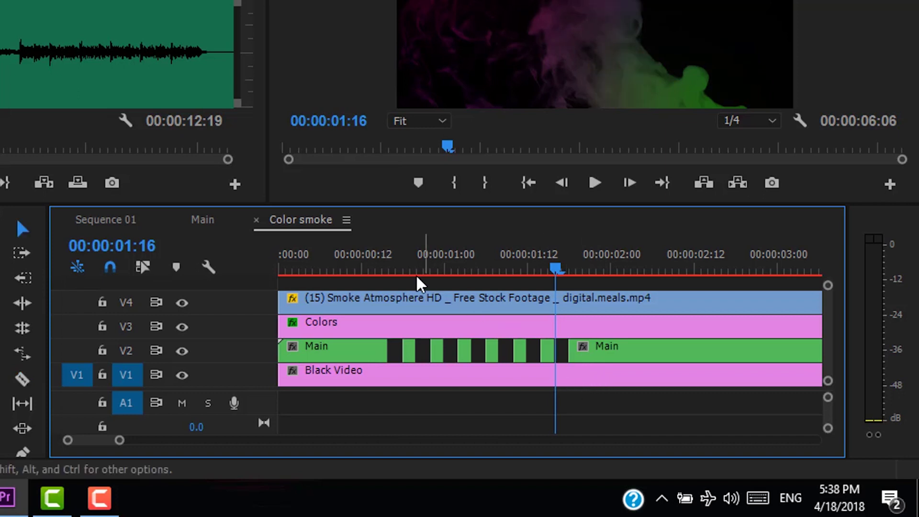
pyautogui.click(370, 264)
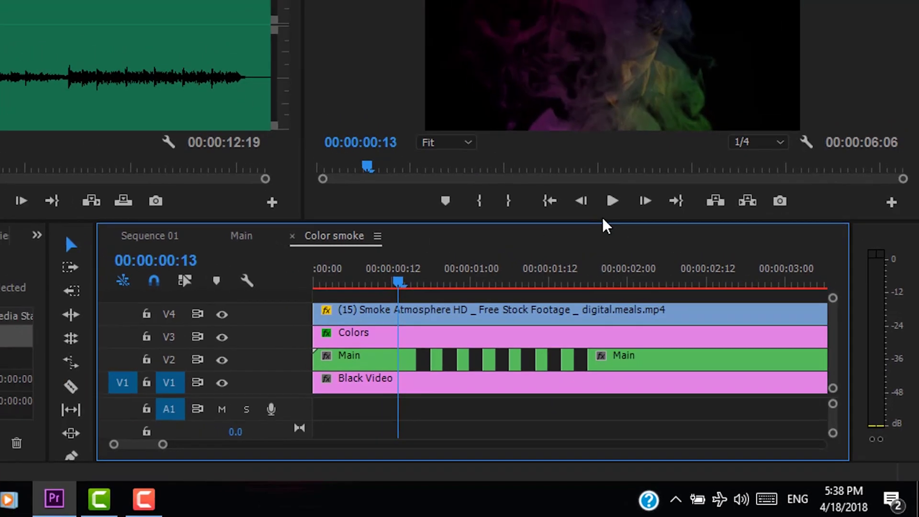
pyautogui.click(614, 202)
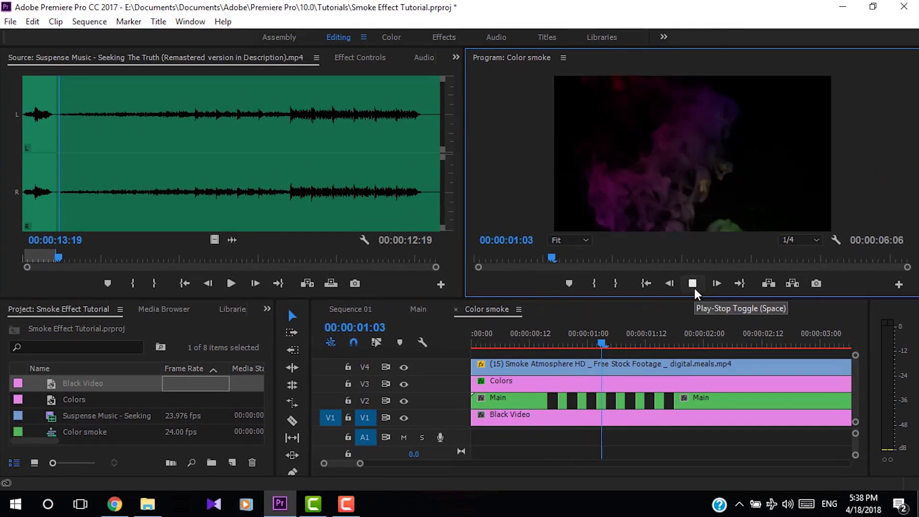
# - Drop Black Video onto V3 above Color smoke in Sequence 01 and zoom to the first four seconds
pyautogui.click(693, 285)
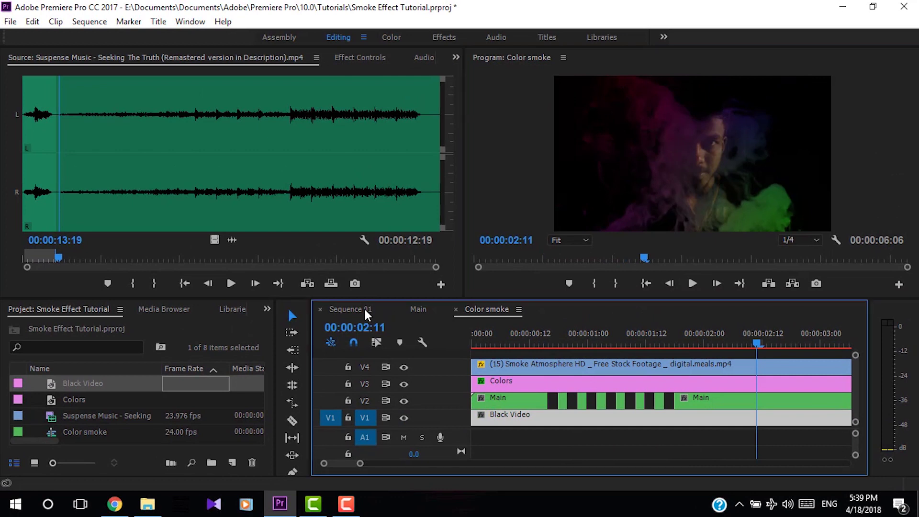
pyautogui.click(357, 309)
pyautogui.click(497, 371)
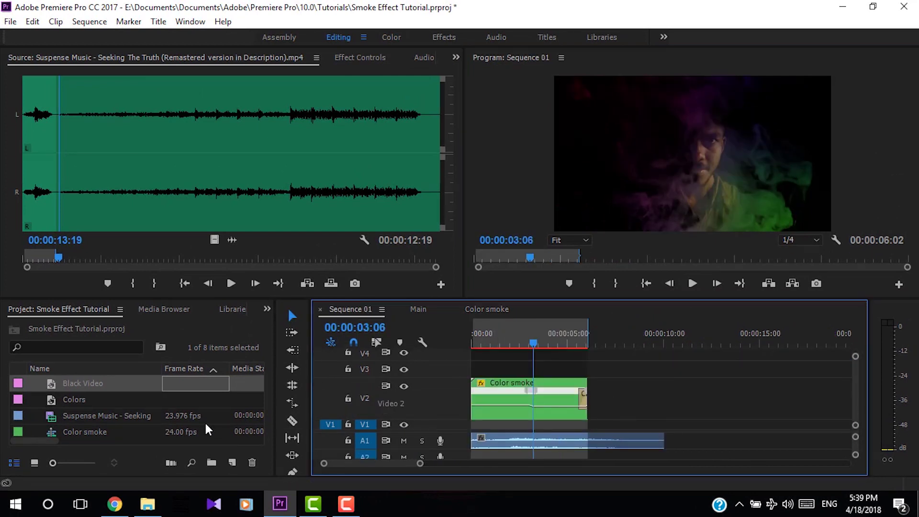
pyautogui.moveTo(99, 382); pyautogui.dragTo(577, 369)
pyautogui.click(487, 343)
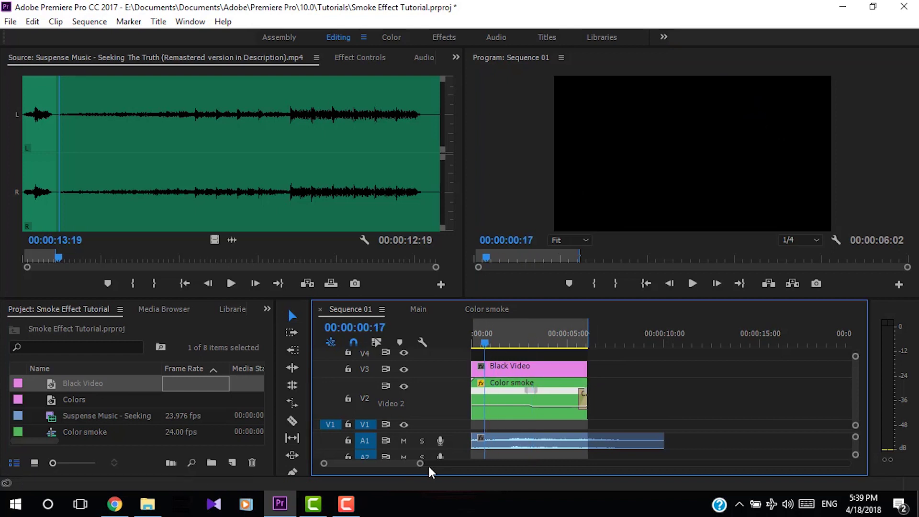
pyautogui.moveTo(421, 465); pyautogui.dragTo(379, 466)
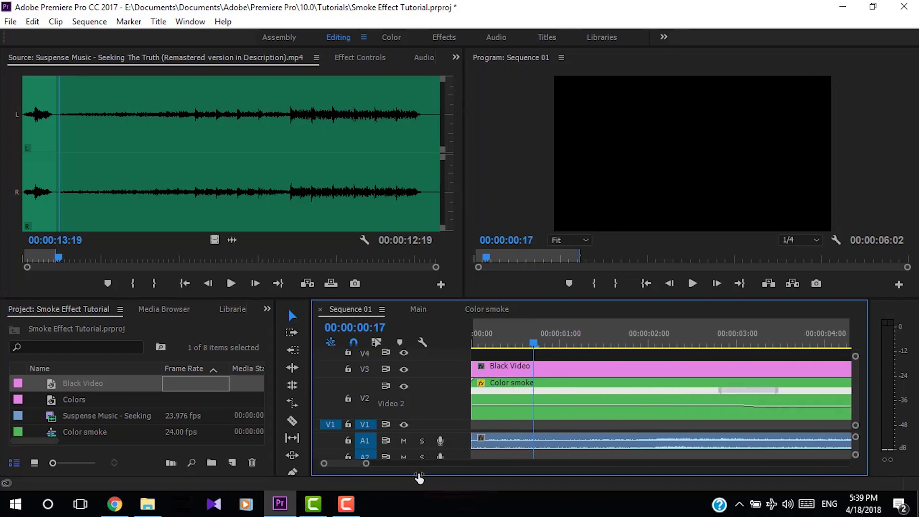
# - Razor the V3 Black Video clip at about 00:00:01:00, 00:00:02:01, 00:00:02:08 and 00:00:03:09
pyautogui.press('c')
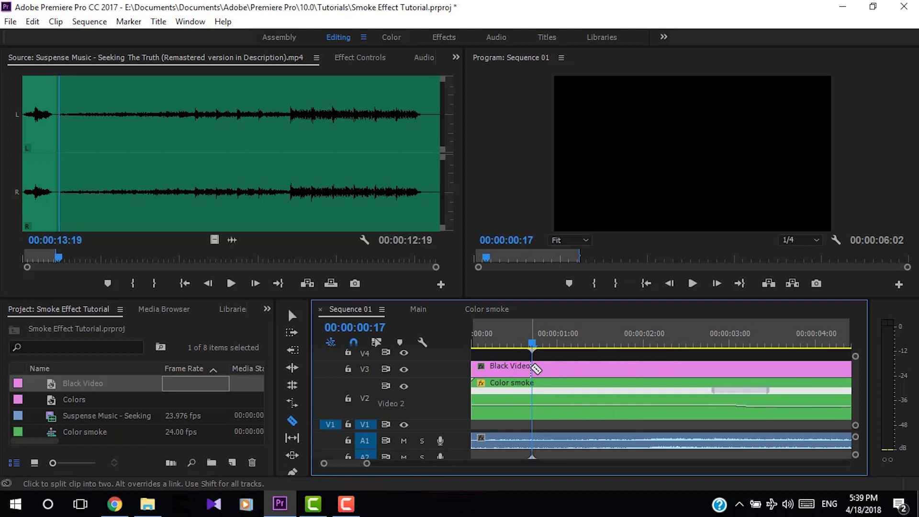
pyautogui.press('Right')
pyautogui.press('Right')
pyautogui.press('Right')
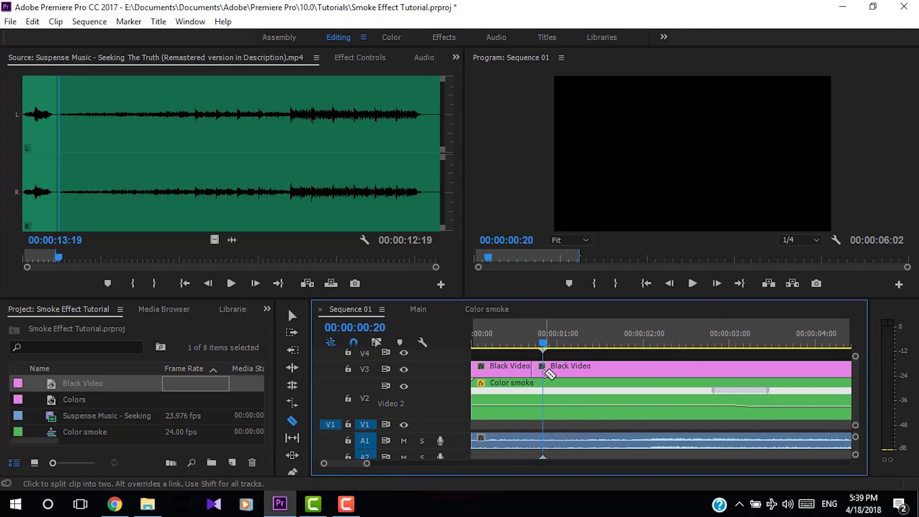
pyautogui.press('Right')
pyautogui.press('Right')
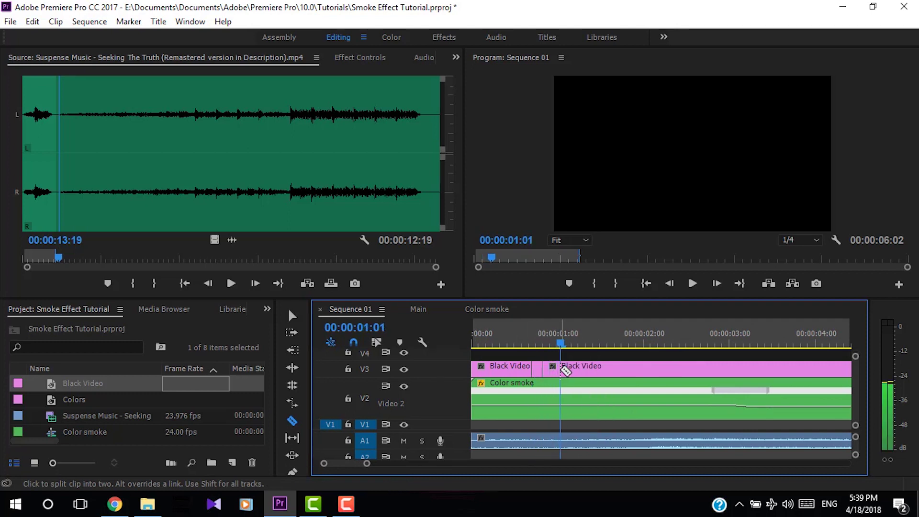
pyautogui.click(582, 372)
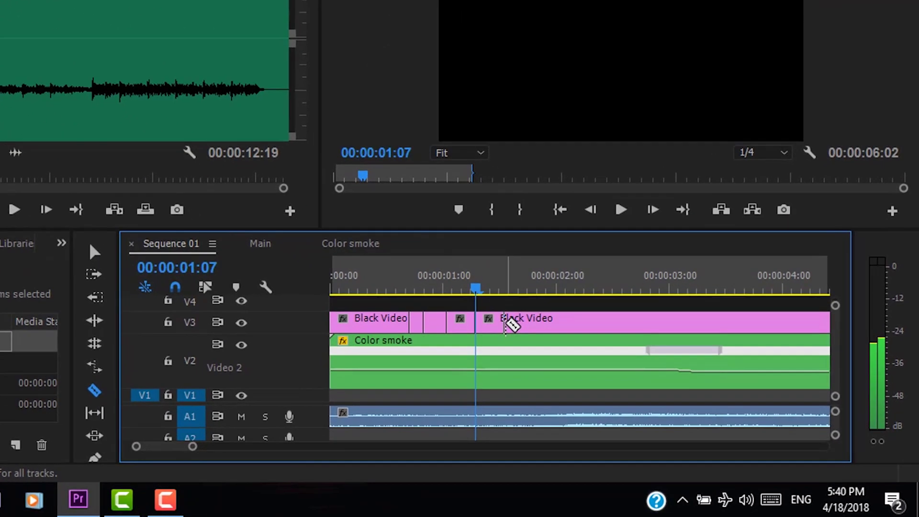
pyautogui.press('Right')
pyautogui.press('Right')
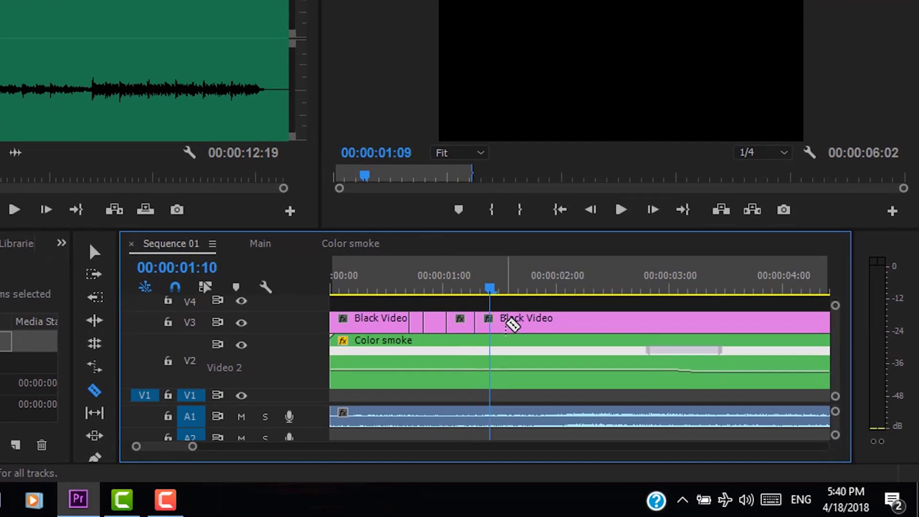
pyautogui.press('Right')
pyautogui.press('Right')
pyautogui.press('Right')
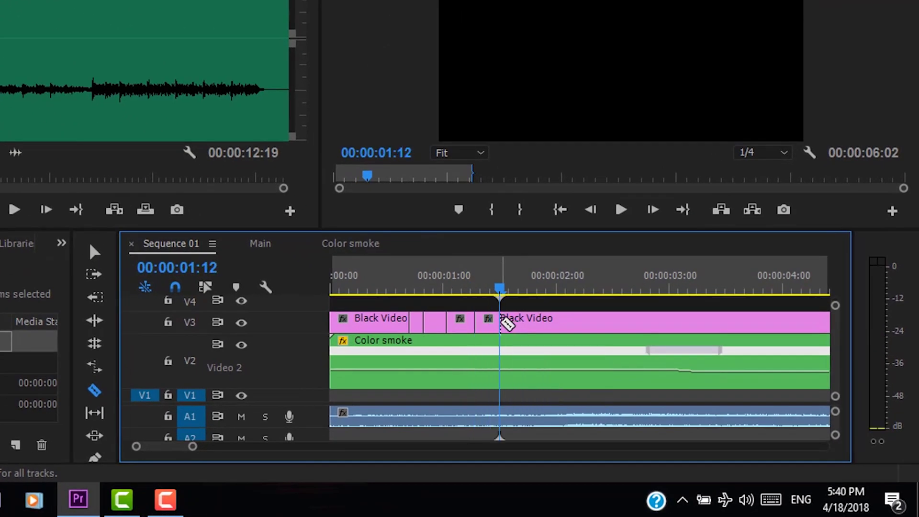
pyautogui.press('Right')
pyautogui.press('Right')
pyautogui.press('Right')
pyautogui.press('Right')
pyautogui.press('Right')
pyautogui.press('Right')
pyautogui.press('Right')
pyautogui.press('Right')
pyautogui.press('Right')
pyautogui.press('Right')
pyautogui.press('Right')
pyautogui.press('Right')
pyautogui.press('Right')
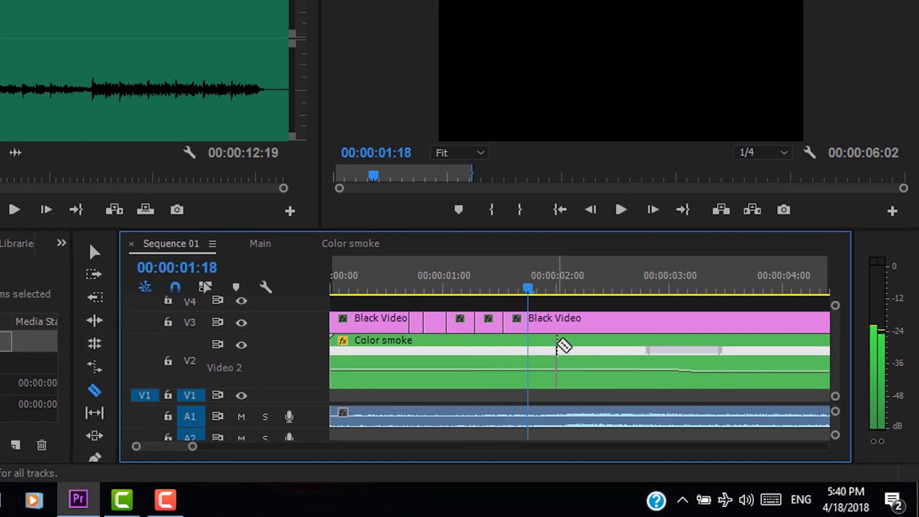
pyautogui.press('Right')
pyautogui.click(560, 323)
pyautogui.press('Right')
pyautogui.press('Right')
pyautogui.press('Right')
pyautogui.press('Right')
pyautogui.press('Right')
pyautogui.press('Right')
pyautogui.press('Right')
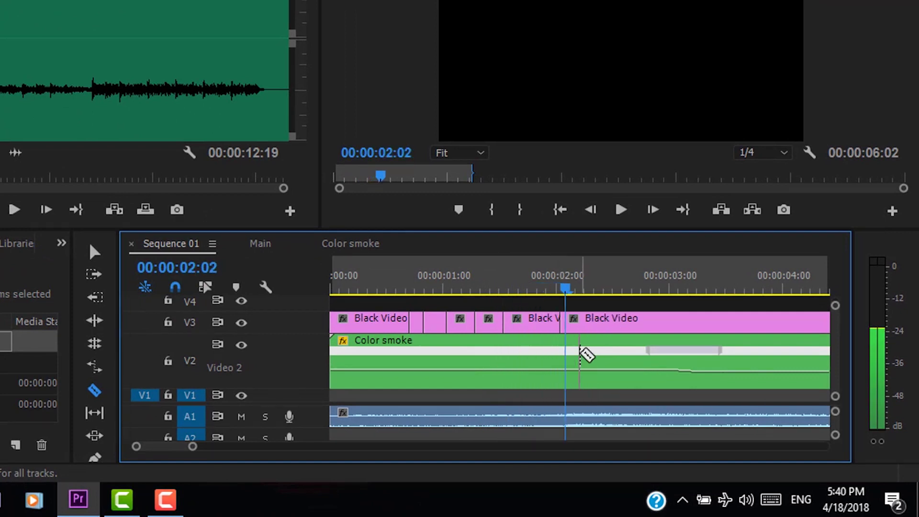
pyautogui.click(596, 323)
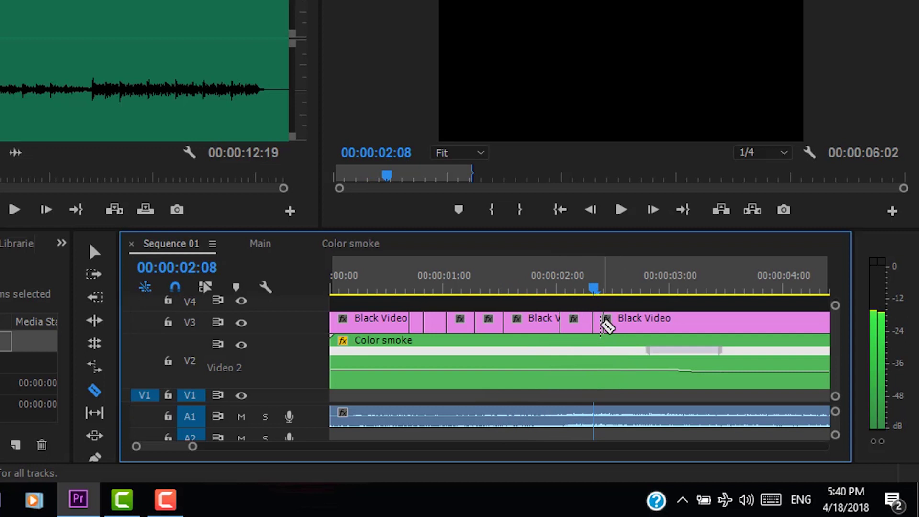
pyautogui.press('Right')
pyautogui.press('Right')
pyautogui.press('Right')
pyautogui.press('Right')
pyautogui.press('Right')
pyautogui.press('Right')
pyautogui.press('Right')
pyautogui.press('Right')
pyautogui.press('Right')
pyautogui.press('Right')
pyautogui.press('Right')
pyautogui.press('Right')
pyautogui.press('Right')
pyautogui.press('Right')
pyautogui.press('Right')
pyautogui.press('Right')
pyautogui.press('Right')
pyautogui.press('Right')
pyautogui.press('Right')
pyautogui.press('Right')
pyautogui.press('Right')
pyautogui.press('Right')
pyautogui.press('Right')
pyautogui.press('Right')
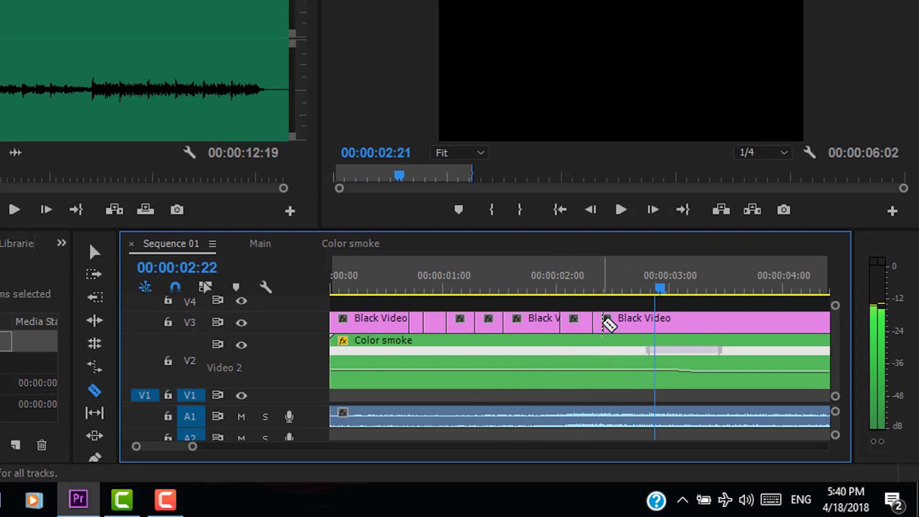
pyautogui.click(713, 326)
pyautogui.press('Right')
pyautogui.press('Right')
pyautogui.press('Right')
pyautogui.press('Right')
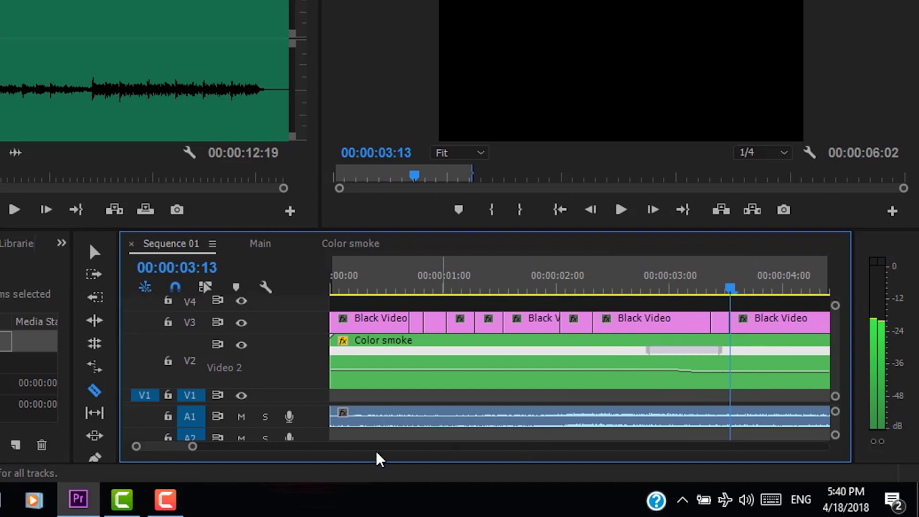
# - Delete two short Black Video pieces on V3, leaving gaps
pyautogui.press('v')
pyautogui.click(422, 330)
pyautogui.press('Delete')
pyautogui.click(460, 323)
pyautogui.press('Delete')
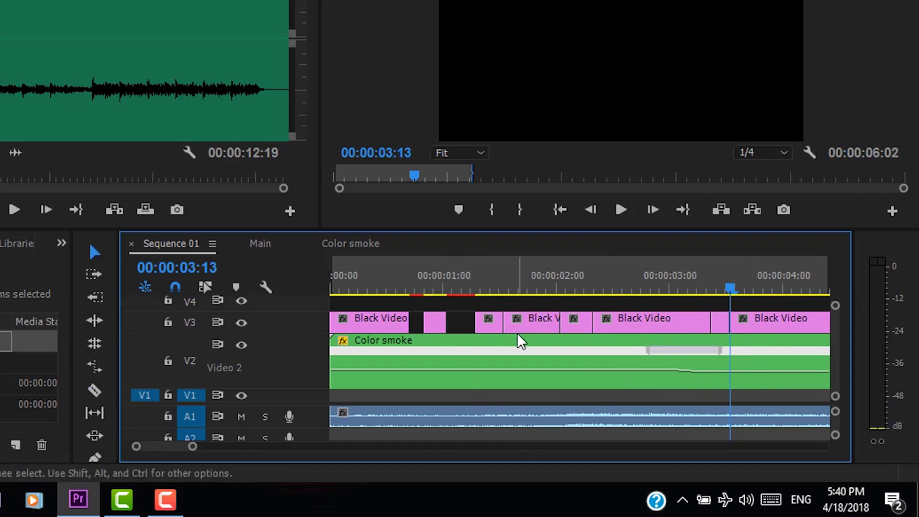
# - Delete the next Black Video piece on V3 and play back the flicker from the start
pyautogui.click(527, 326)
pyautogui.press('Delete')
pyautogui.moveTo(401, 278); pyautogui.dragTo(328, 276)
pyautogui.click(623, 210)
pyautogui.click(621, 210)
# - Lengthen one V3 Black Video clip, delete the first one, and review
pyautogui.moveTo(476, 326); pyautogui.dragTo(522, 324)
pyautogui.moveTo(415, 278); pyautogui.dragTo(331, 278)
pyautogui.click(400, 324)
pyautogui.press('Delete')
pyautogui.click(621, 211)
pyautogui.click(622, 211)
# - Delete the small V3 clip and shift the remaining Black Video clips earlier
pyautogui.click(572, 321)
pyautogui.press('Delete')
pyautogui.moveTo(439, 326); pyautogui.dragTo(369, 329)
pyautogui.moveTo(503, 326); pyautogui.dragTo(432, 326)
pyautogui.moveTo(616, 323); pyautogui.dragTo(511, 322)
pyautogui.moveTo(538, 277); pyautogui.dragTo(330, 278)
pyautogui.click(621, 212)
pyautogui.click(622, 211)
# - Trim a V3 Black Video clip's end to 00:00:02:02 and review the trim
pyautogui.click(572, 286)
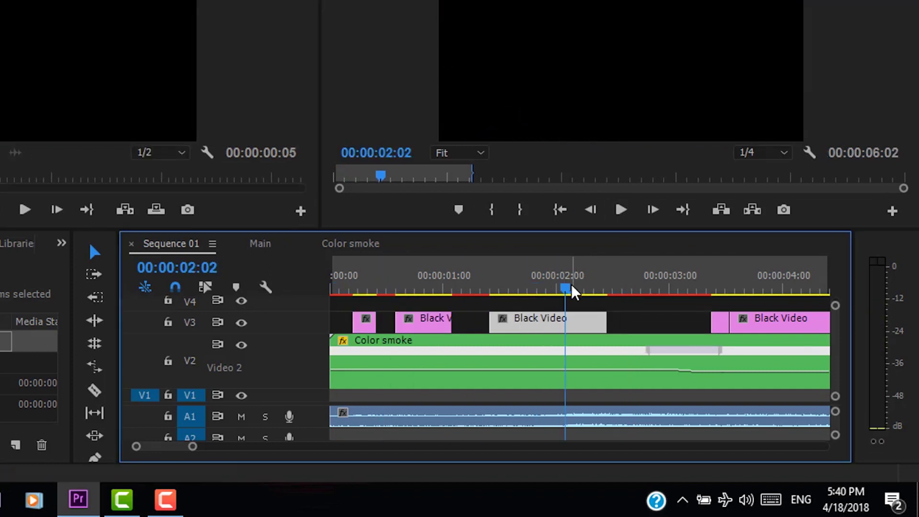
pyautogui.moveTo(605, 326); pyautogui.dragTo(565, 325)
pyautogui.click(494, 286)
pyautogui.click(621, 211)
pyautogui.click(617, 211)
# - Delete all V3 Black Video clips after about 00:00:02:01 and replay the sequence
pyautogui.click(552, 286)
pyautogui.click(653, 211)
pyautogui.click(653, 210)
pyautogui.click(594, 216)
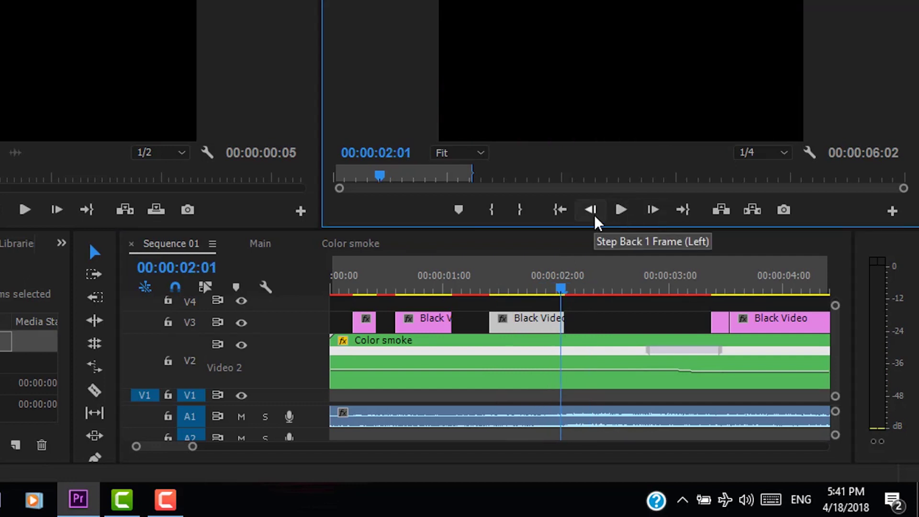
pyautogui.moveTo(560, 286); pyautogui.dragTo(330, 282)
pyautogui.moveTo(694, 321); pyautogui.dragTo(740, 327)
pyautogui.press('Delete')
pyautogui.click(622, 211)
pyautogui.click(331, 282)
# - Cut a short piece out of the second V3 clip, delete it, and check the flicker
pyautogui.press('c')
pyautogui.click(414, 325)
pyautogui.click(424, 326)
pyautogui.press('Delete')
pyautogui.click(621, 210)
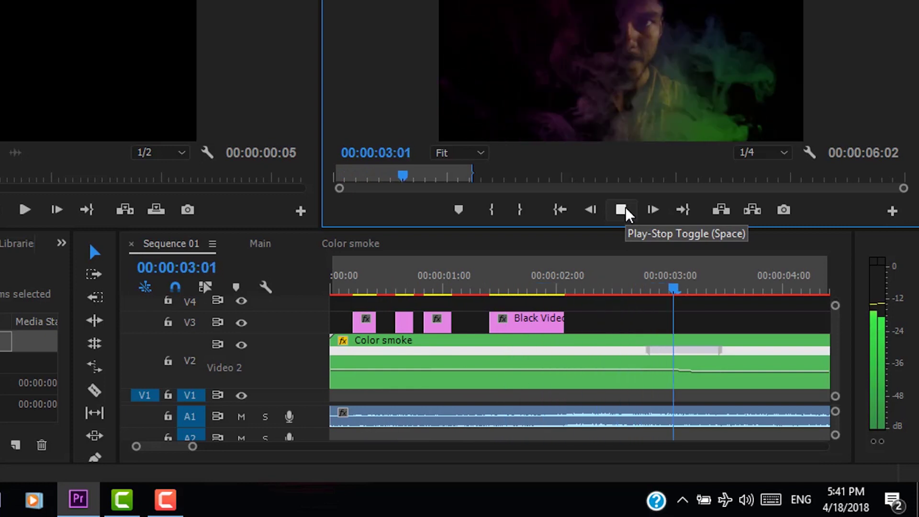
pyautogui.click(625, 210)
pyautogui.press('Home')
# - Add a shortened default Cross Dissolve fade-in at the start of the Color smoke clip
pyautogui.press('c')
pyautogui.press('v')
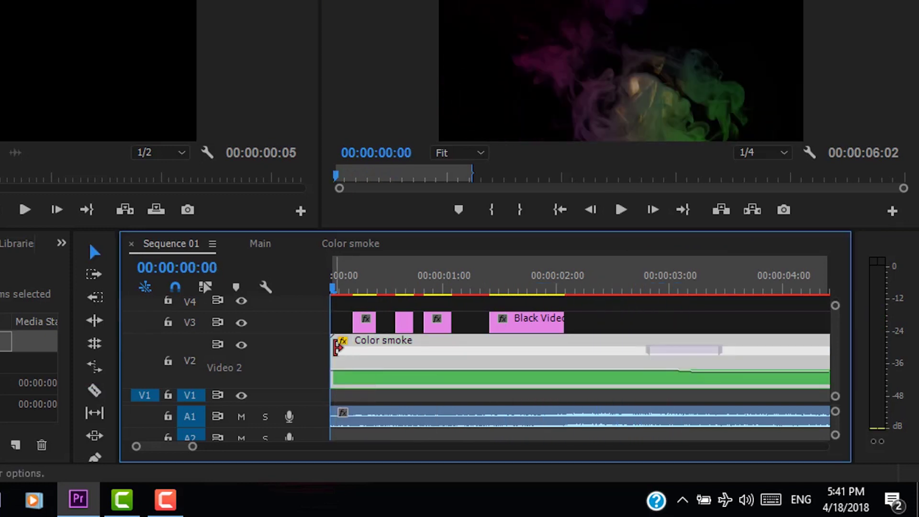
pyautogui.rightClick(338, 347)
pyautogui.click(397, 314)
pyautogui.moveTo(468, 364); pyautogui.dragTo(339, 361)
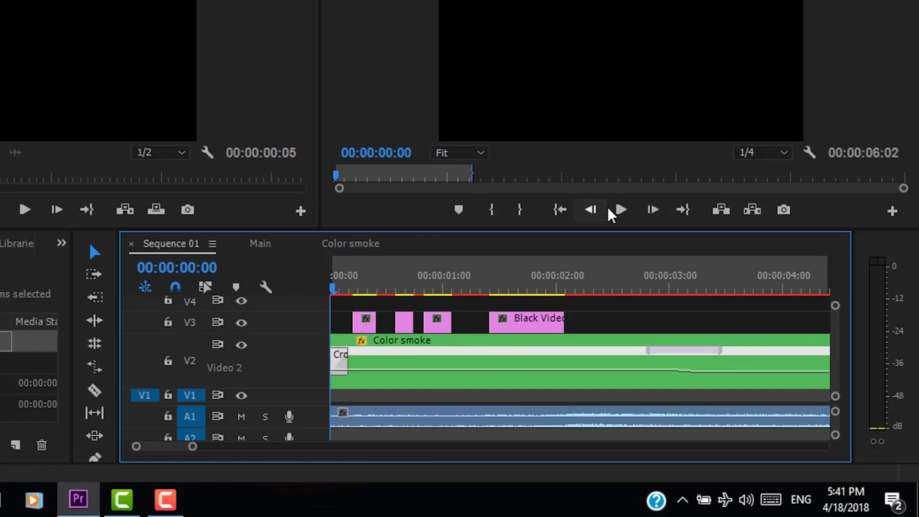
pyautogui.click(621, 209)
pyautogui.click(620, 210)
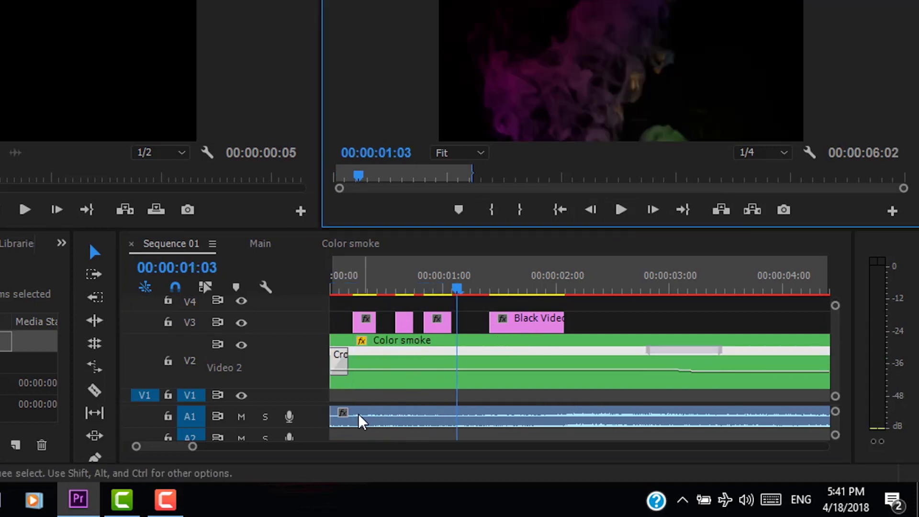
# - Give the Suspense Music a 5-frame Constant Power fade-in and play it back
pyautogui.rightClick(340, 416)
pyautogui.click(392, 384)
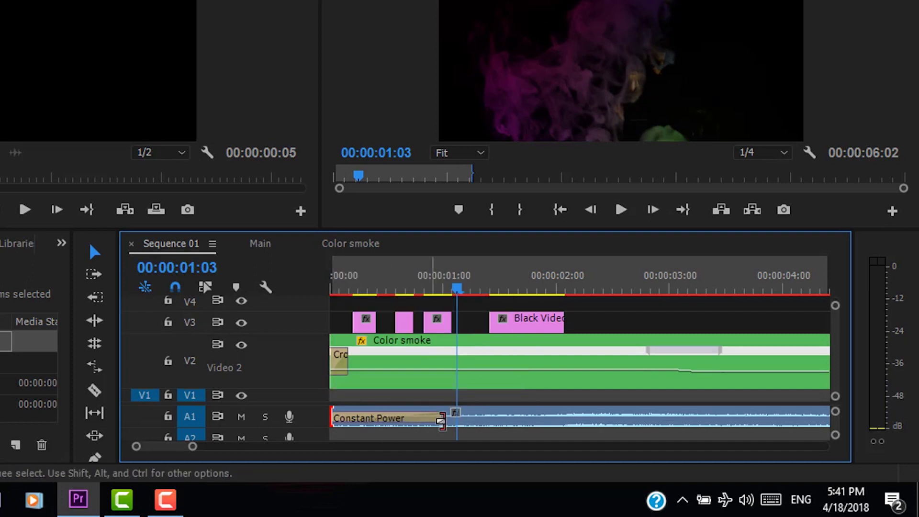
pyautogui.moveTo(441, 418); pyautogui.dragTo(351, 417)
pyautogui.press('Home')
pyautogui.click(621, 209)
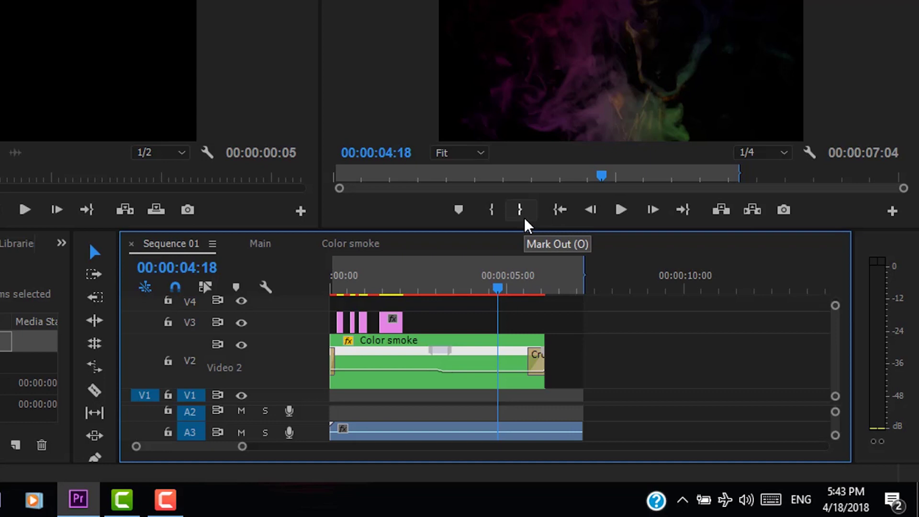
# - Mark the In point at 00:00:00:00 and bring the playhead back to about 00:00:07:03
pyautogui.moveTo(533, 284)
pyautogui.mouseDown()
pyautogui.moveTo(595, 290)
pyautogui.moveTo(526, 283)
pyautogui.mouseUp()
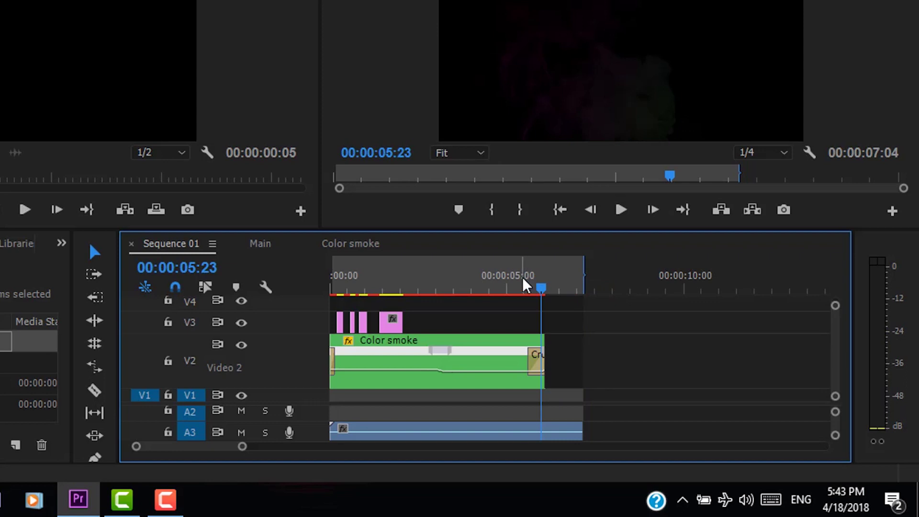
pyautogui.moveTo(540, 279); pyautogui.dragTo(254, 281)
pyautogui.click(493, 211)
pyautogui.moveTo(453, 285); pyautogui.dragTo(588, 297)
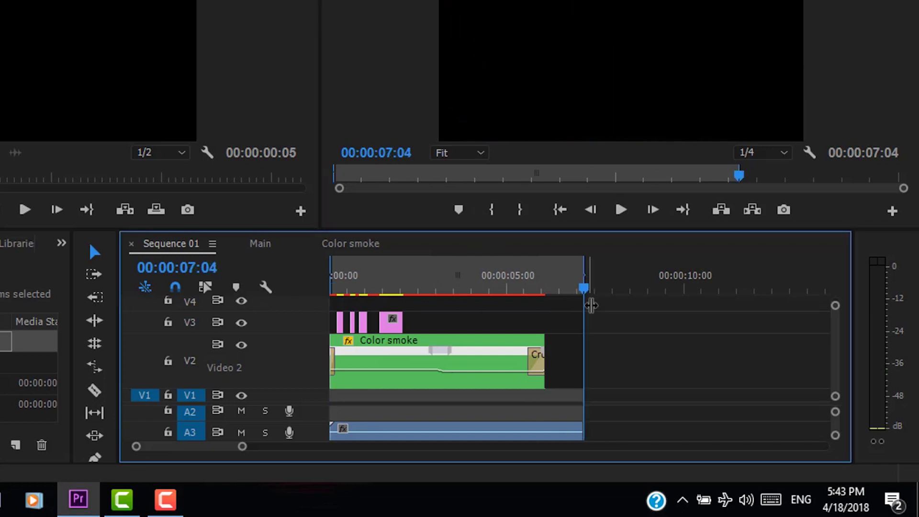
pyautogui.click(583, 291)
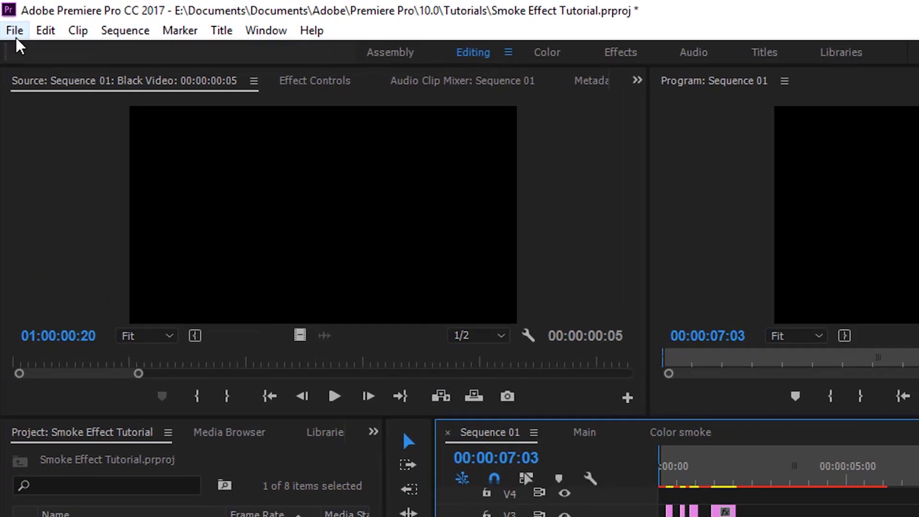
# - Open Export Media settings with H.264 format
pyautogui.click(11, 22)
pyautogui.moveTo(185, 402)
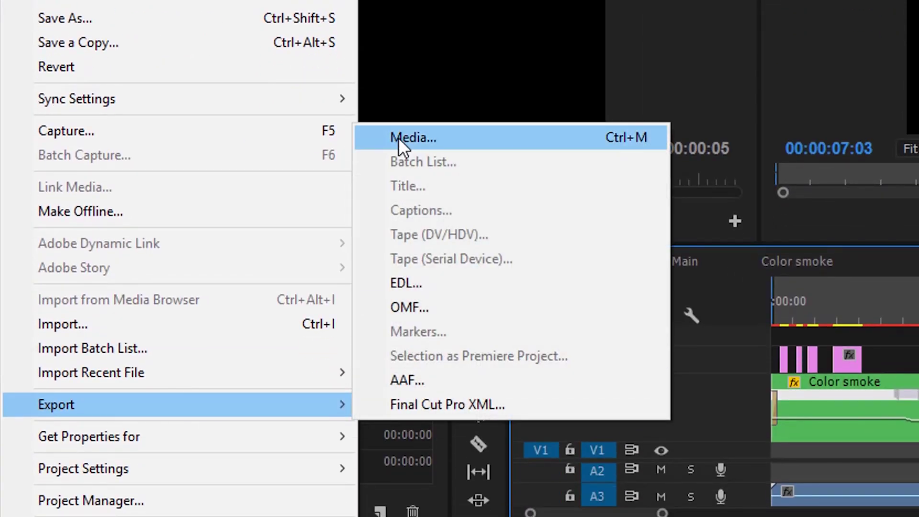
pyautogui.click(400, 148)
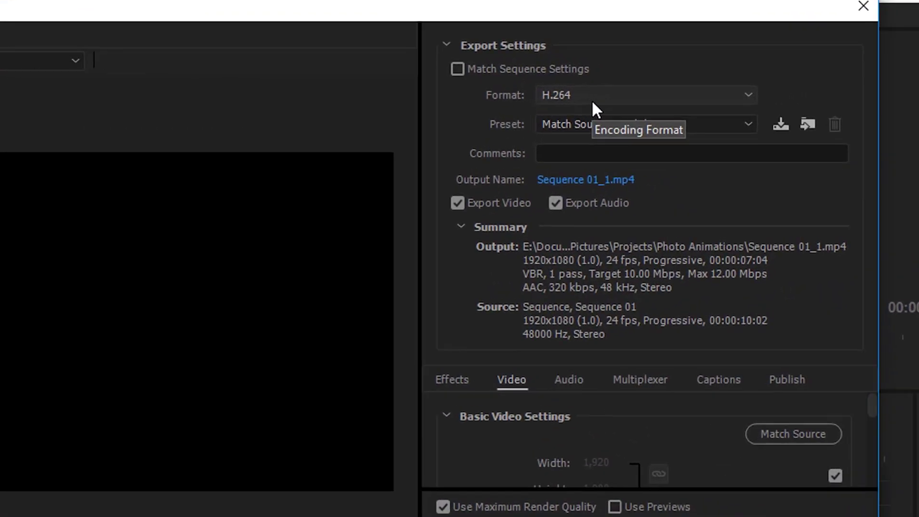
pyautogui.click(592, 100)
pyautogui.click(591, 100)
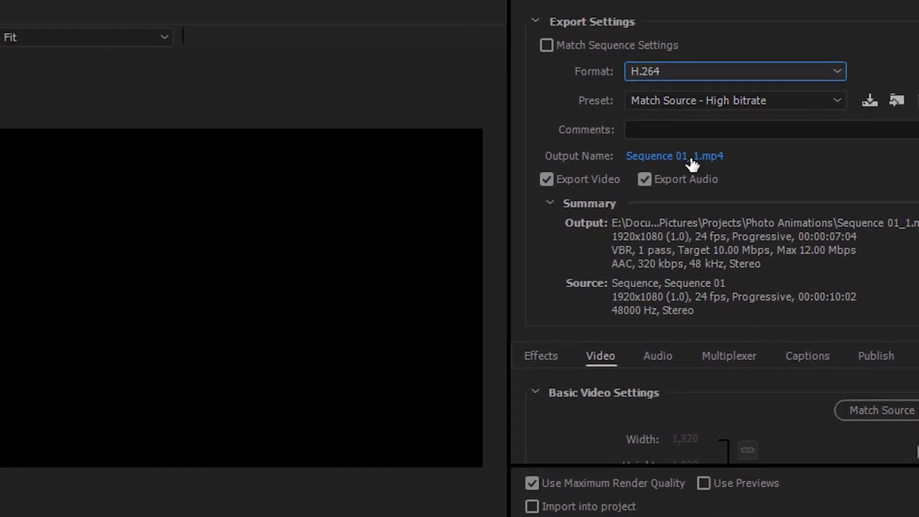
# - Name the output Smoke.mp4 and enable Render at Maximum Depth
pyautogui.click(692, 157)
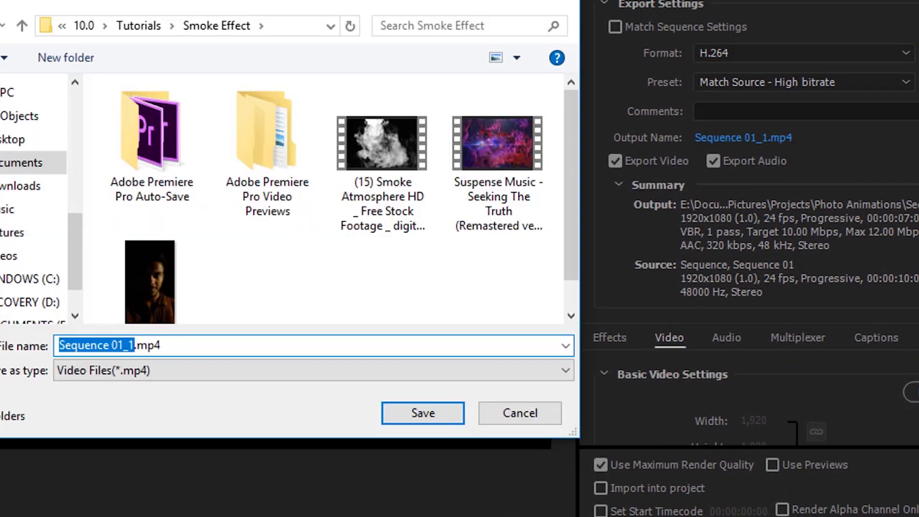
pyautogui.write('Smoke.mp4')
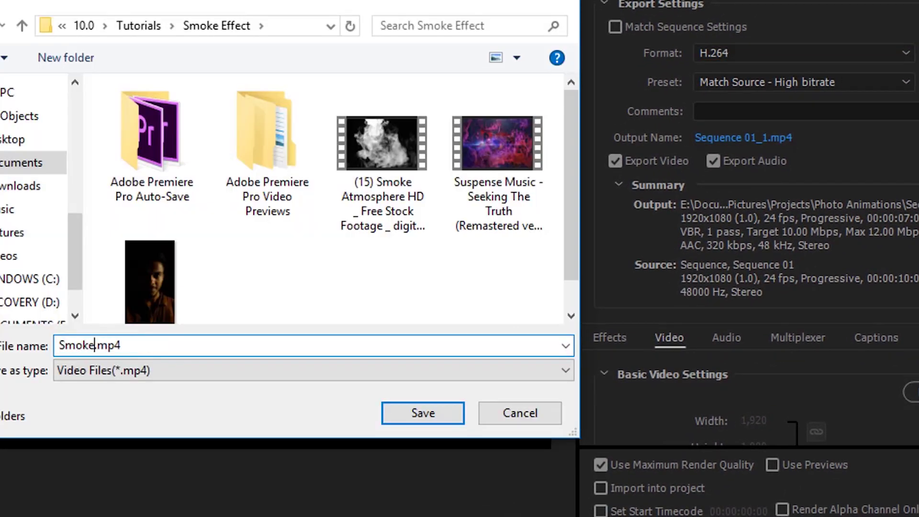
pyautogui.click(427, 421)
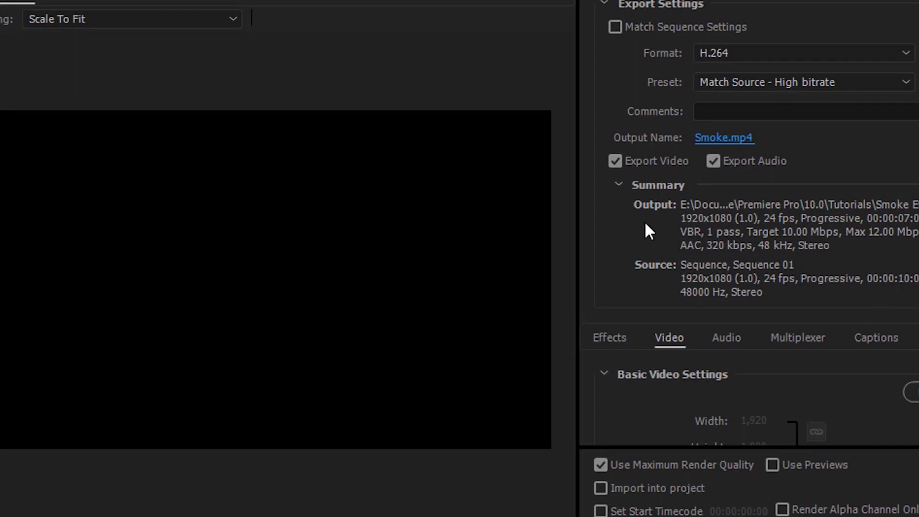
pyautogui.scroll(-6, 580, 400)
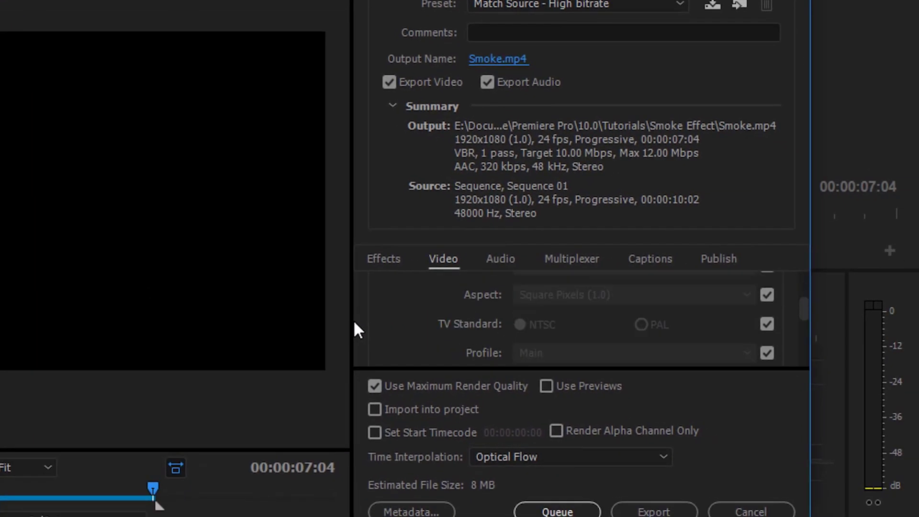
pyautogui.scroll(-2, 354, 324)
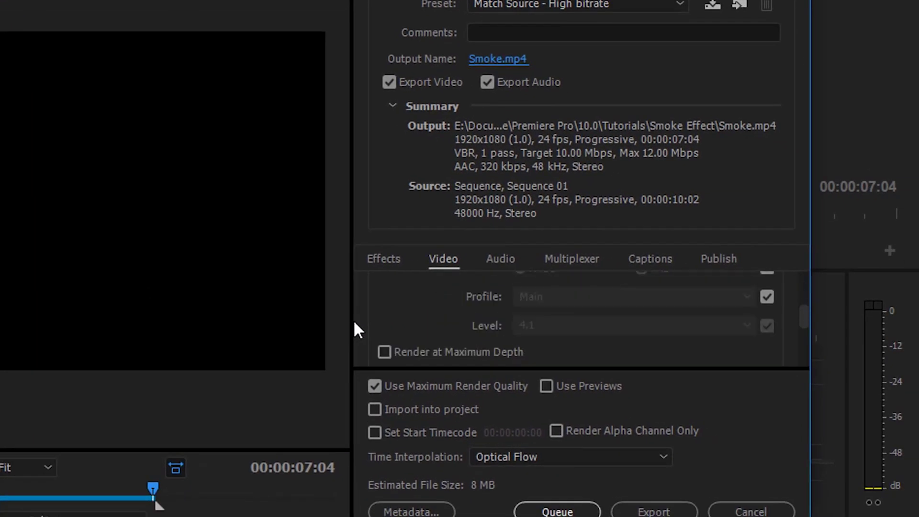
pyautogui.click(384, 352)
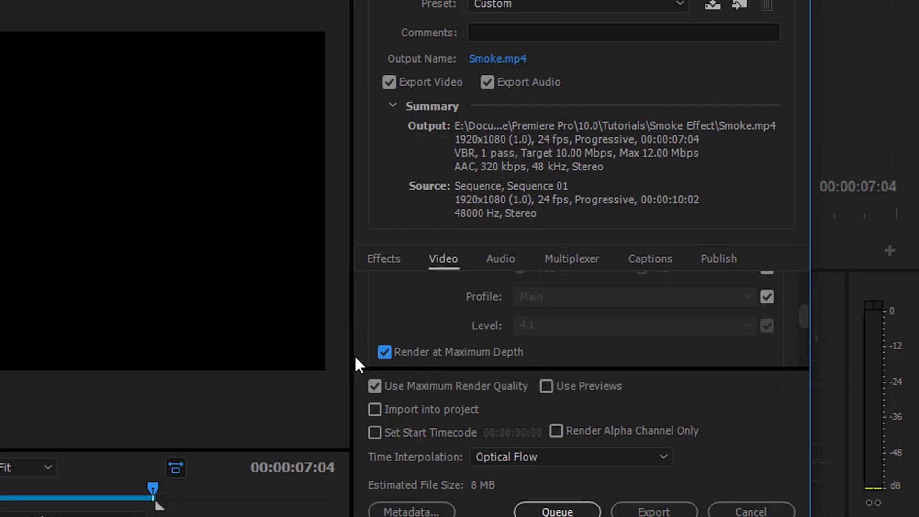